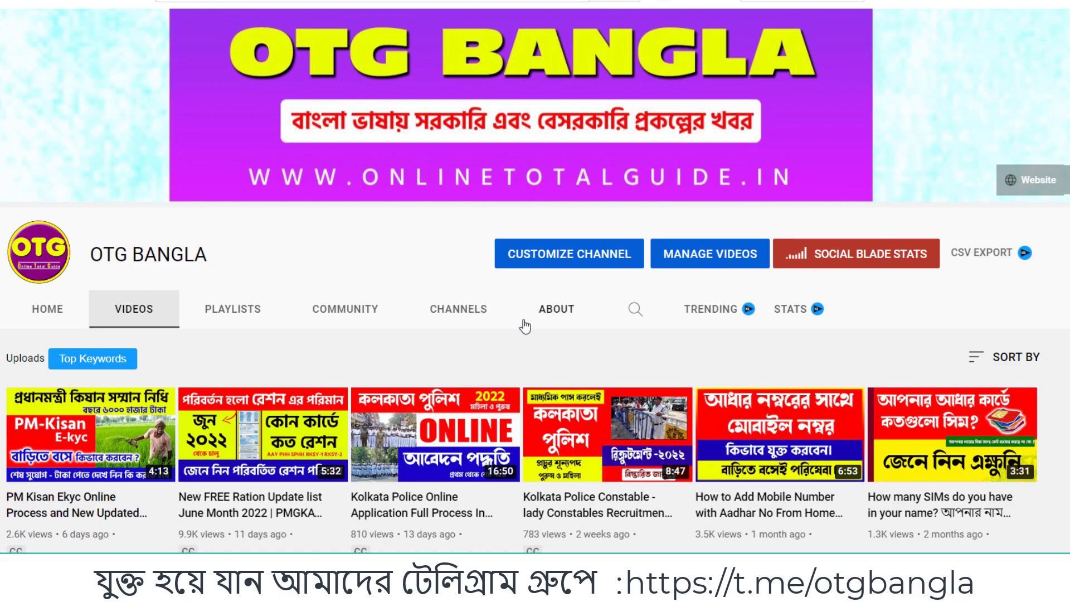
Browse through the uploaded videos on the OTG BANGLA YouTube channel.
scroll(525, 327, down, 9)
scroll(528, 352, down, 15)
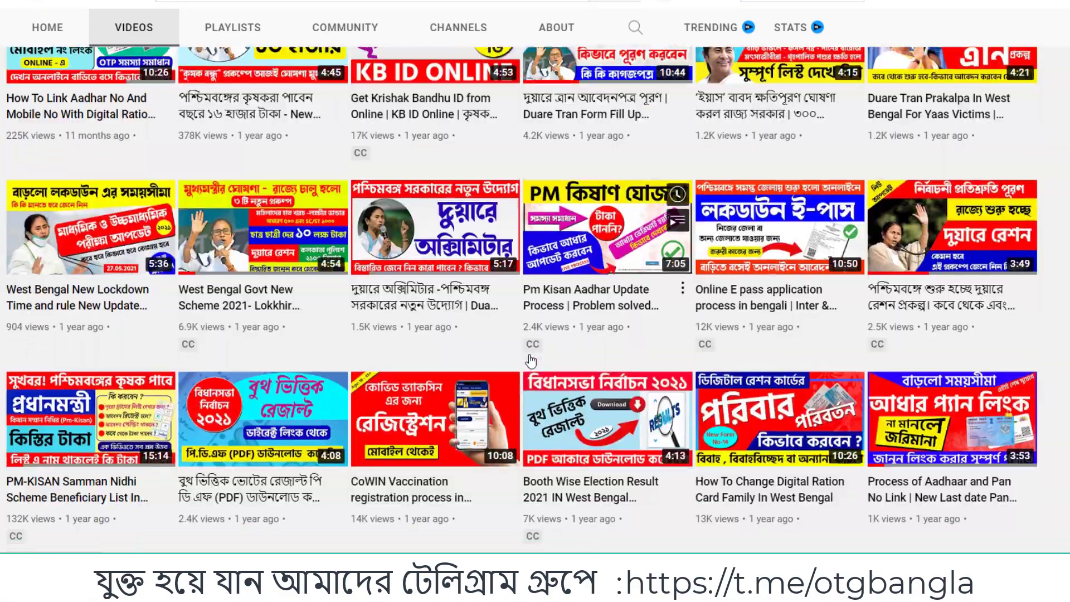
scroll(530, 361, up, 5)
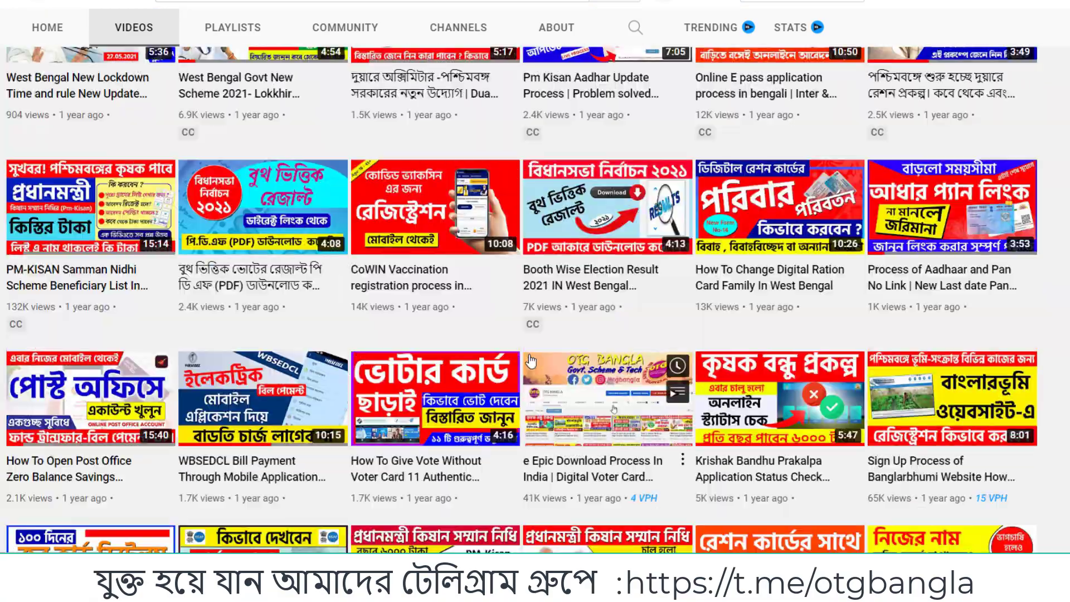
mouse_move(530, 361)
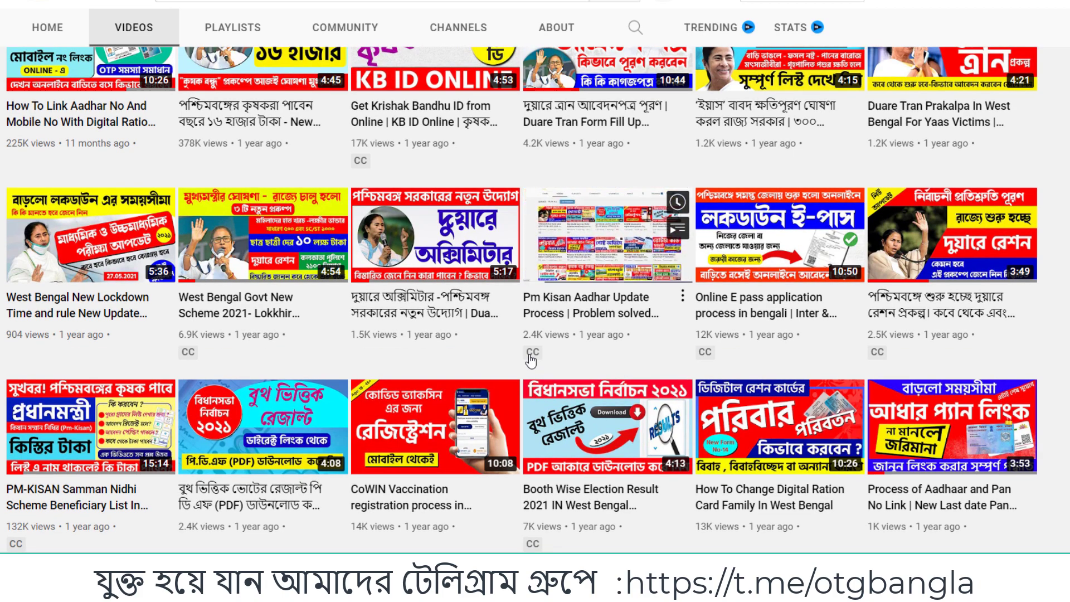
scroll(530, 361, up, 10)
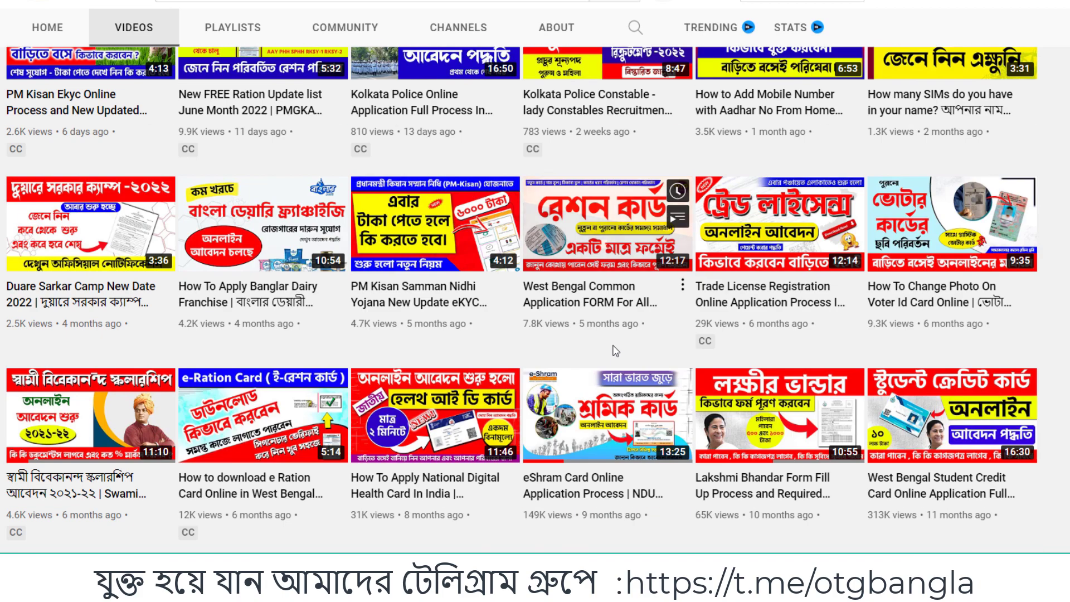
scroll(541, 354, up, 5)
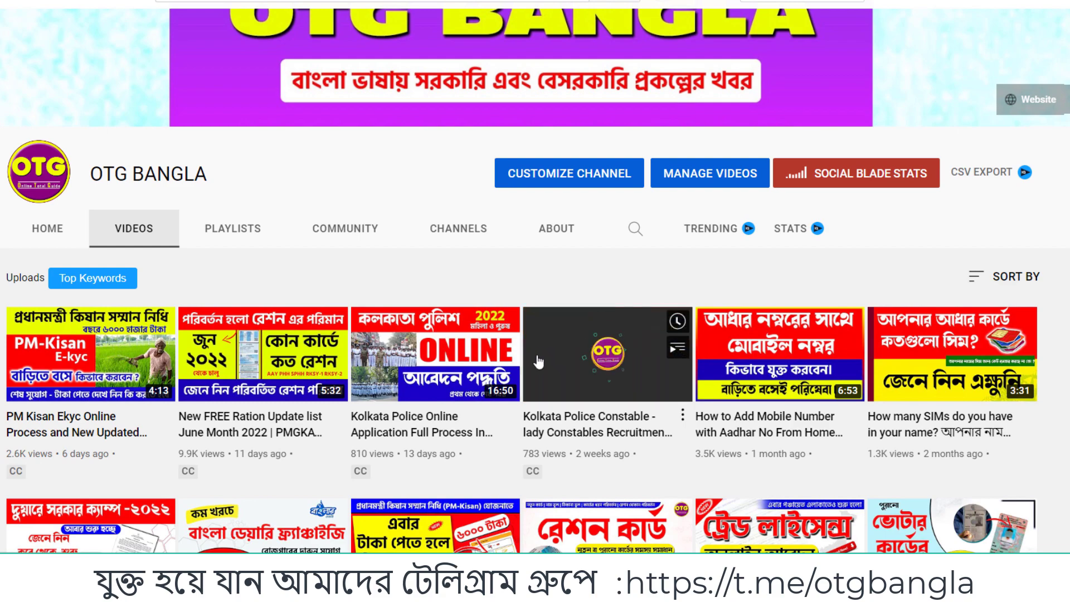
scroll(540, 349, down, 4)
scroll(534, 358, down, 4)
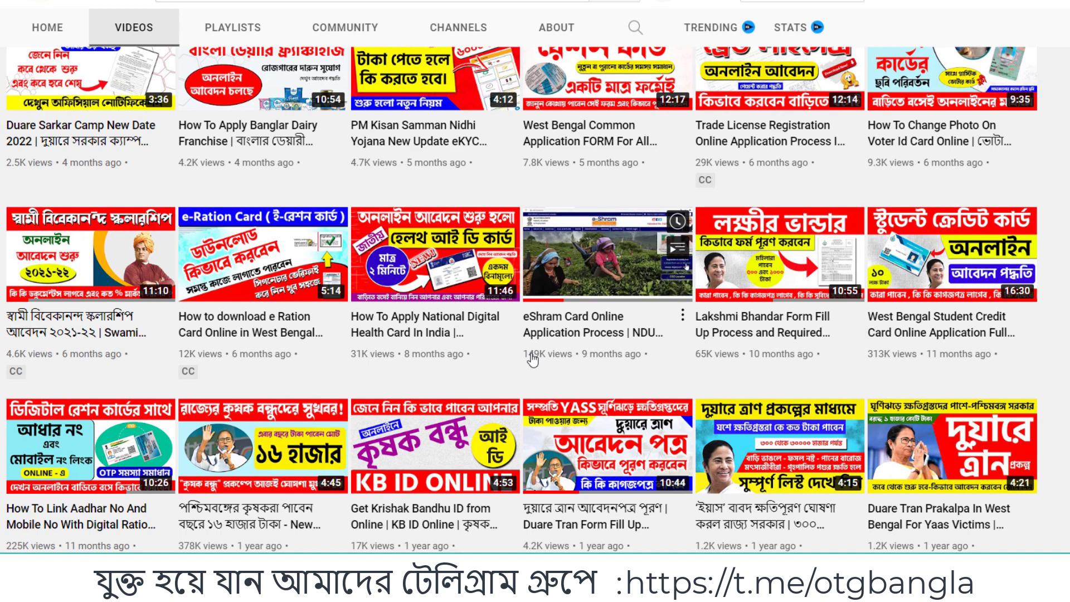
scroll(551, 287, up, 1)
mouse_move(555, 301)
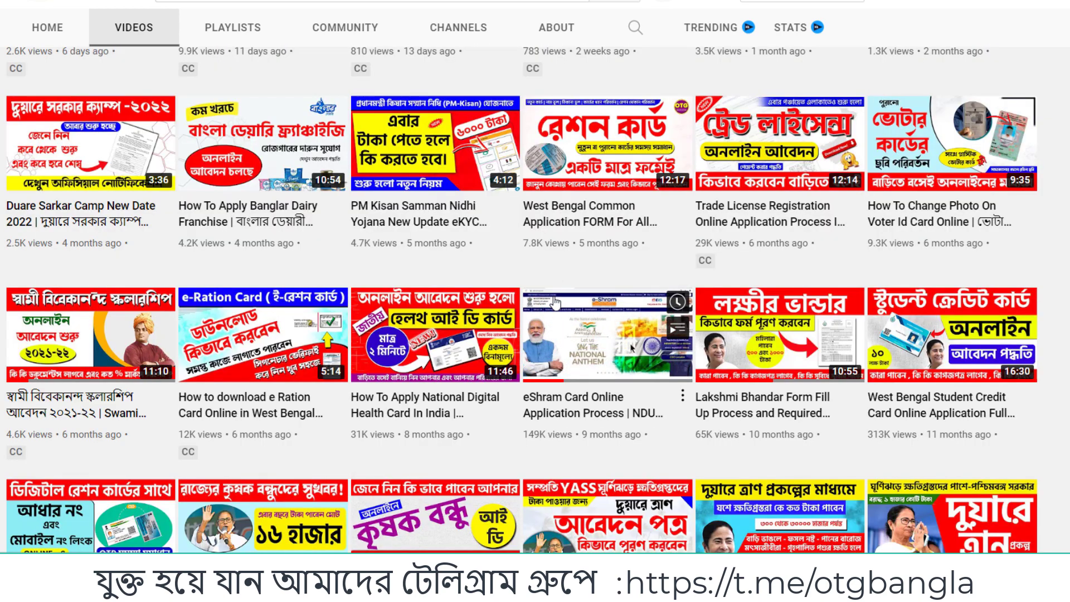
scroll(555, 301, down, 7)
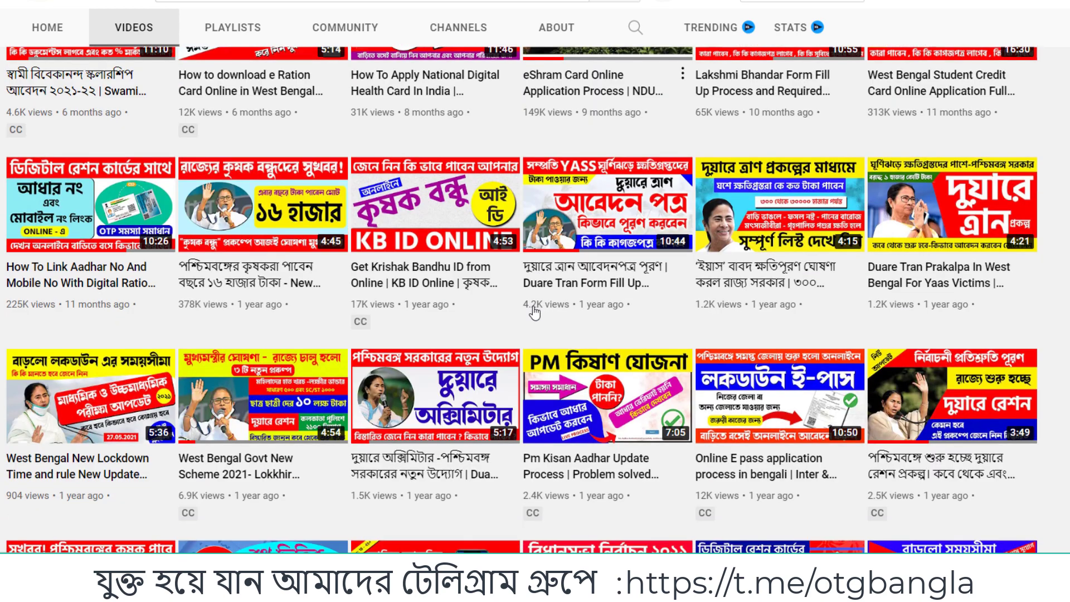
mouse_move(495, 330)
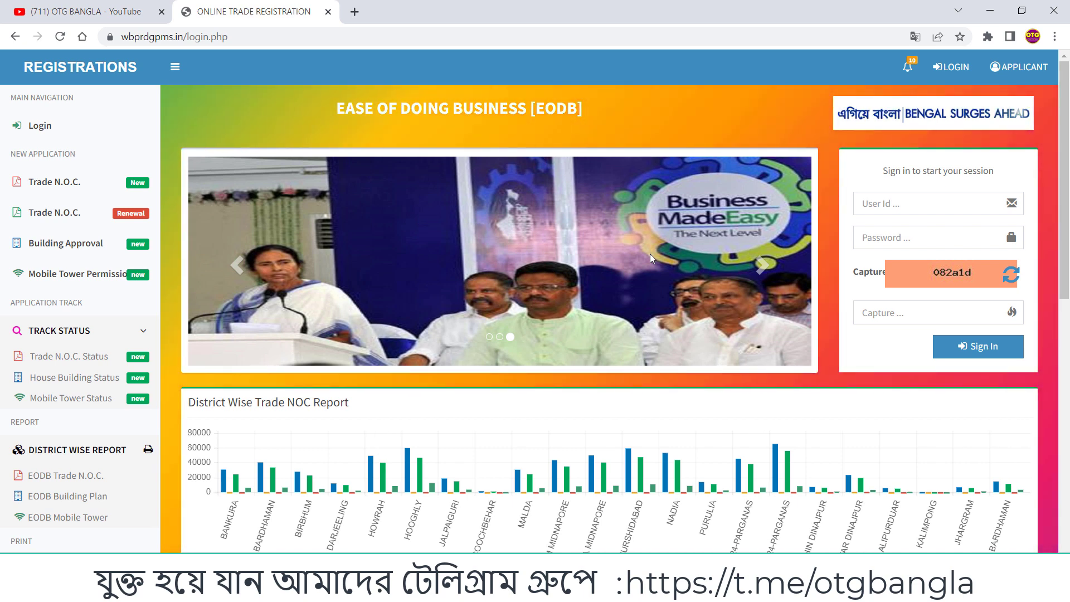
Open the renewal application form for Trade N.O.C. on the online trade registration portal.
scroll(649, 254, down, 5)
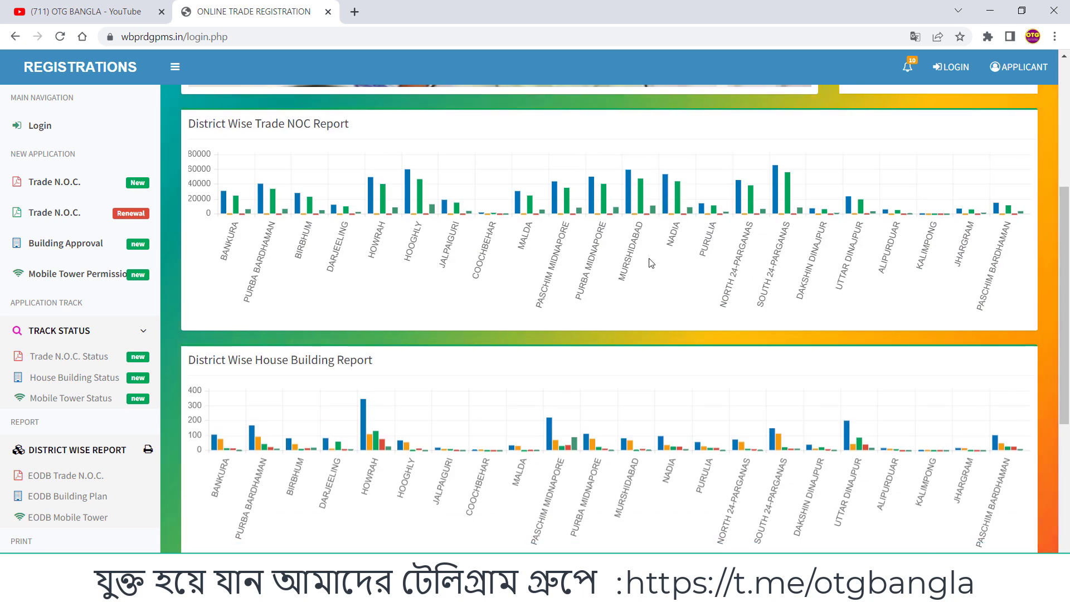
scroll(650, 263, up, 5)
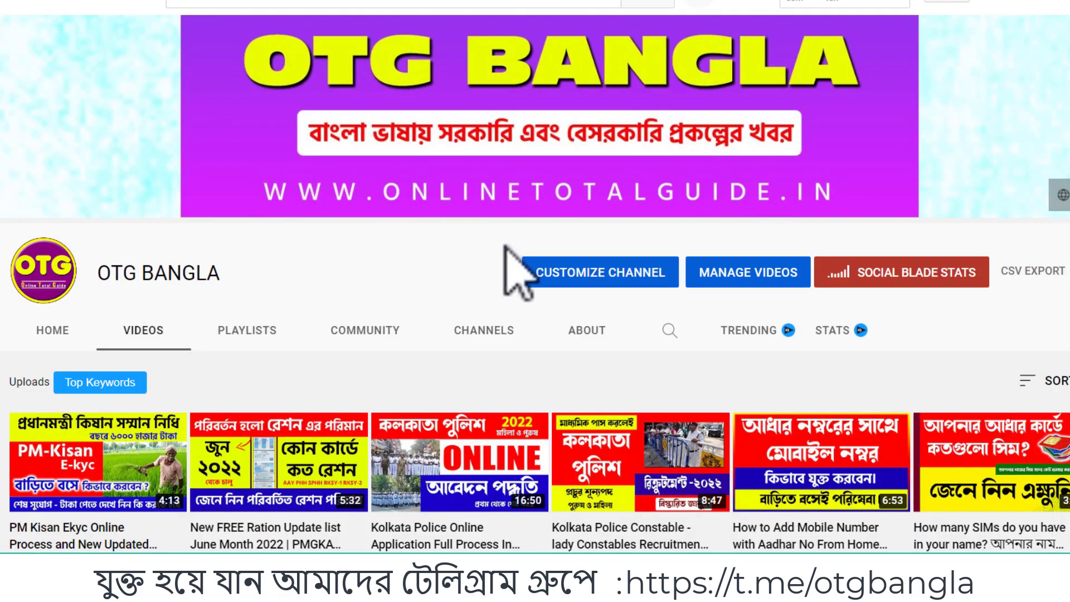
scroll(490, 356, down, 5)
scroll(471, 351, down, 3)
scroll(445, 356, up, 3)
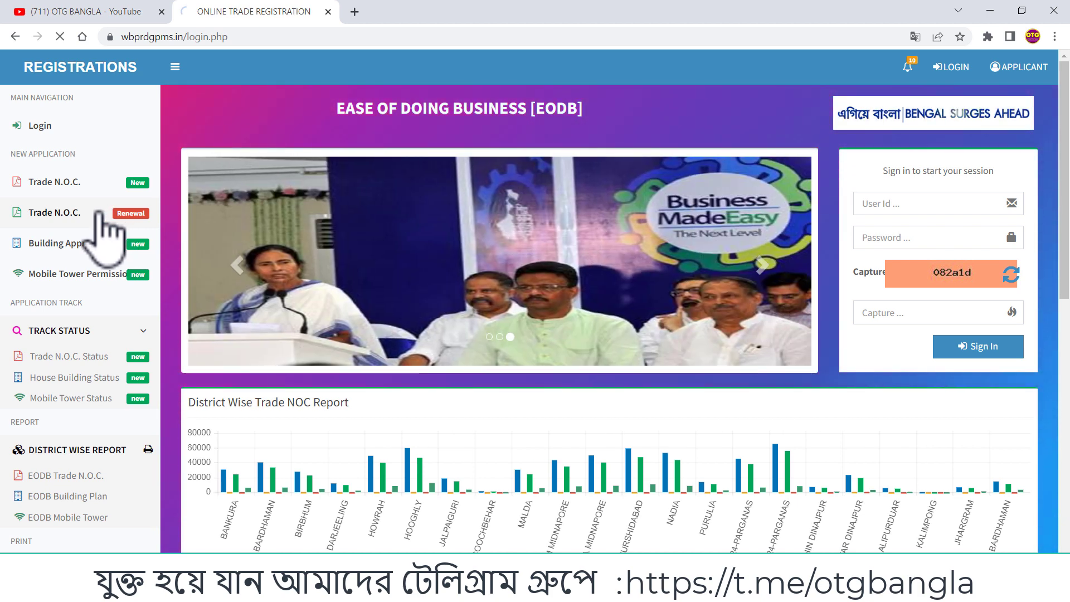
click(99, 214)
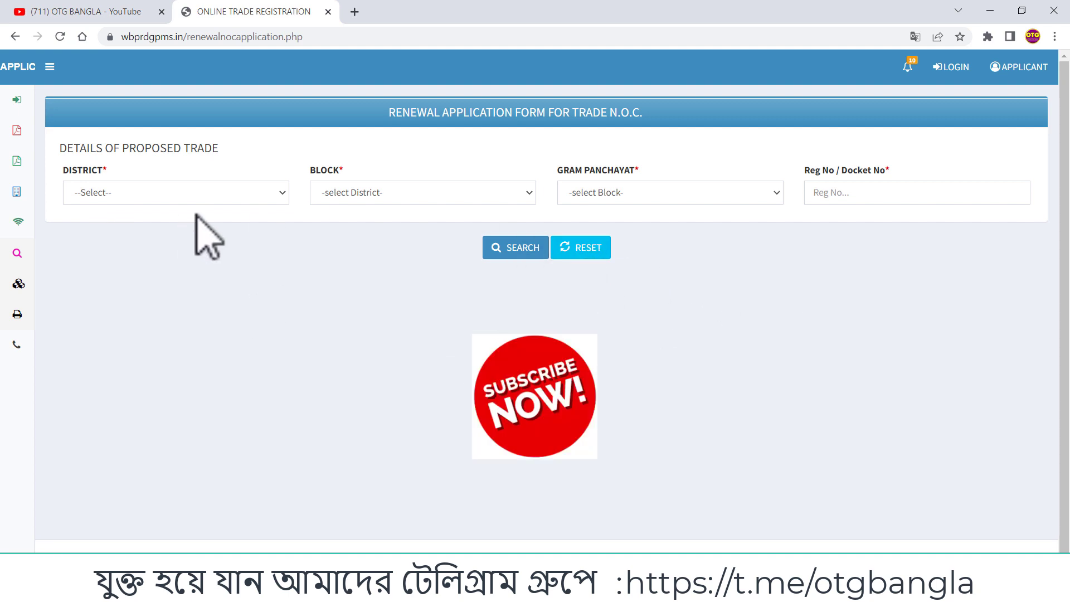
Choose DAKSHIN DINAJPUR as the district and look through the available blocks.
click(266, 196)
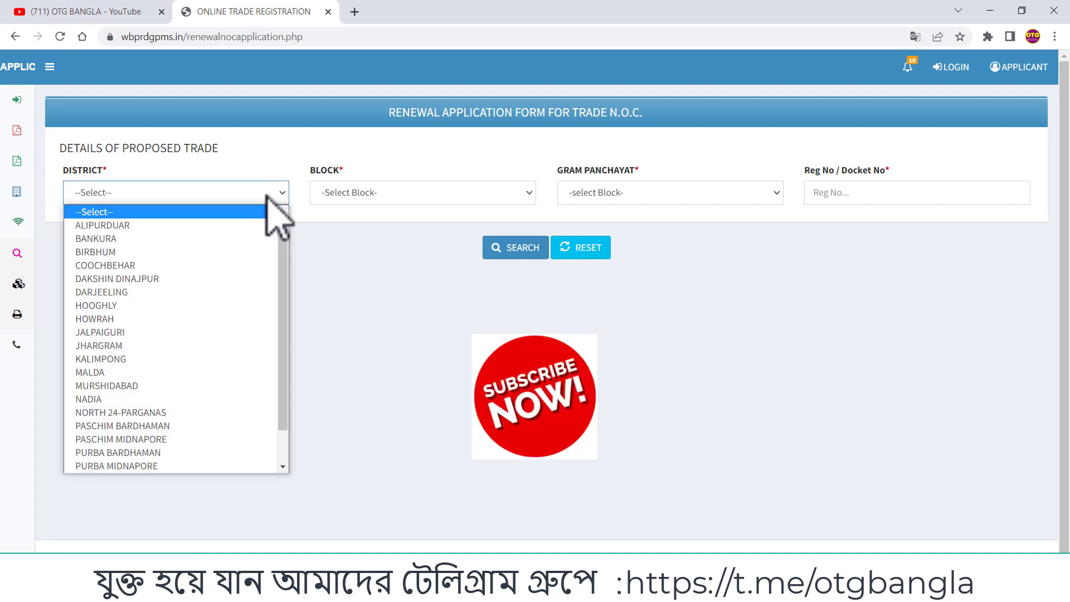
click(504, 198)
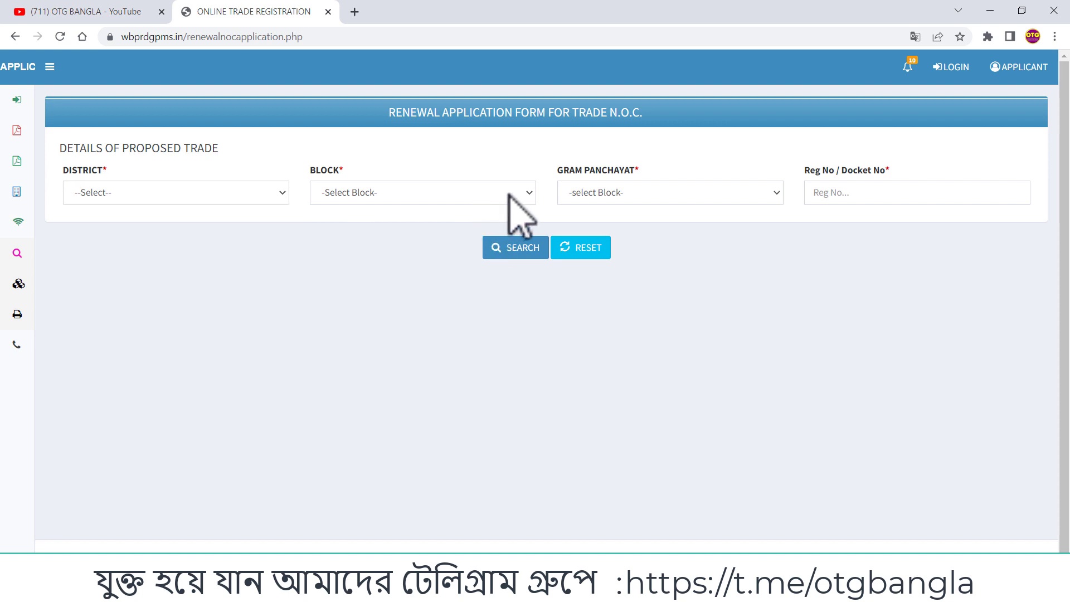
click(508, 195)
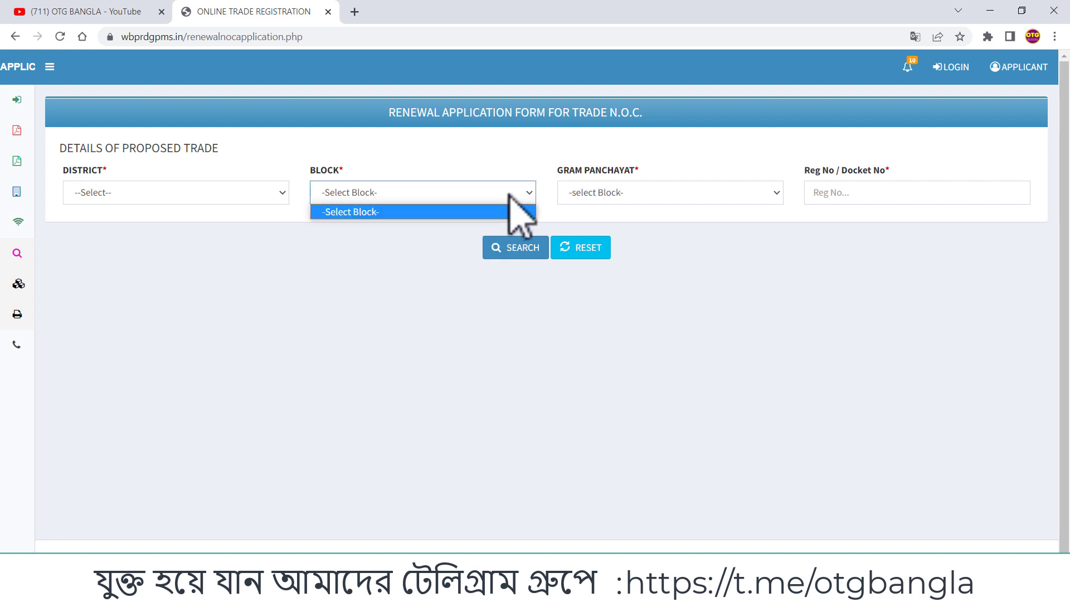
click(217, 196)
click(143, 277)
click(457, 193)
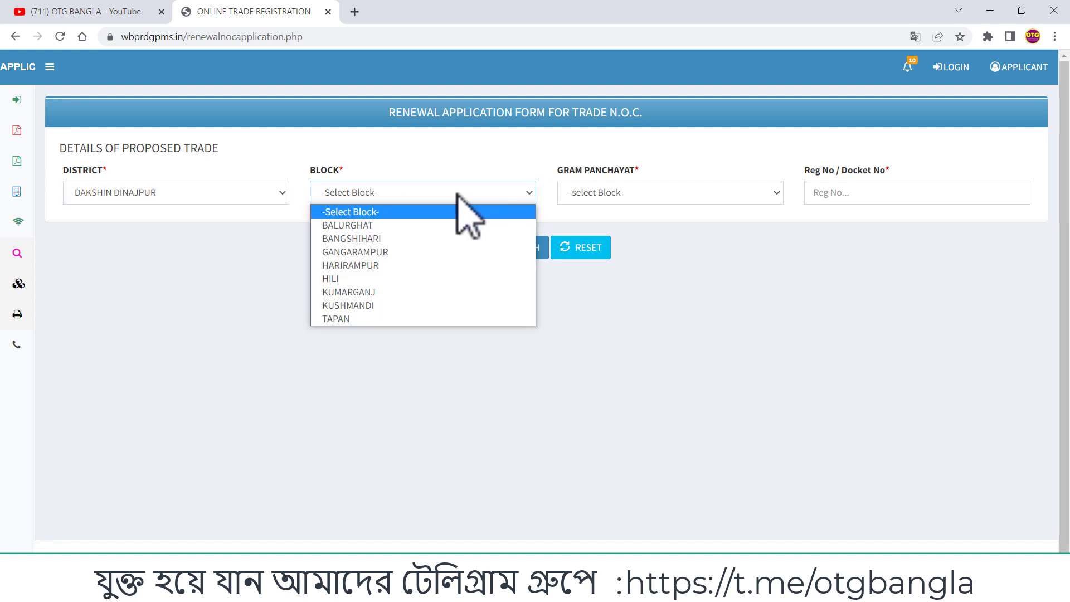
click(370, 399)
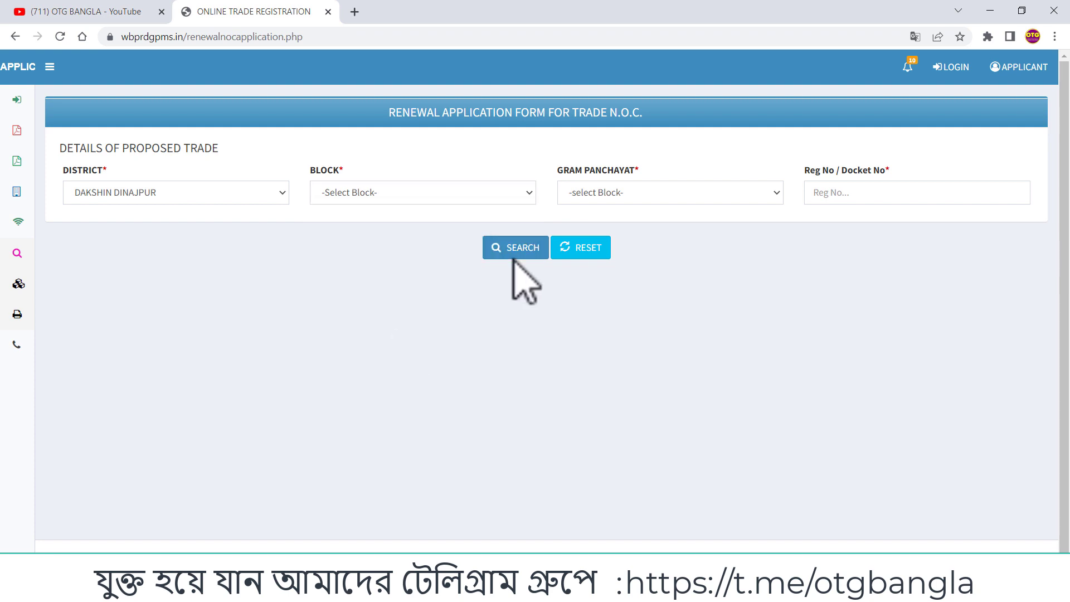
Check the gram panchayat list and the Reg No / Docket No field of the renewal search form.
click(653, 195)
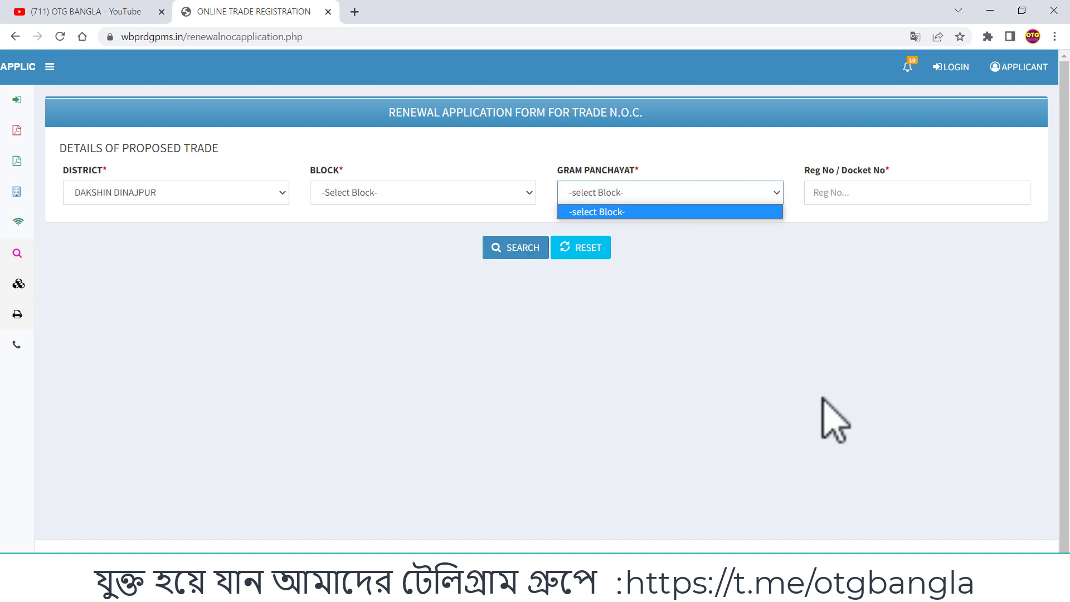
click(867, 248)
click(814, 205)
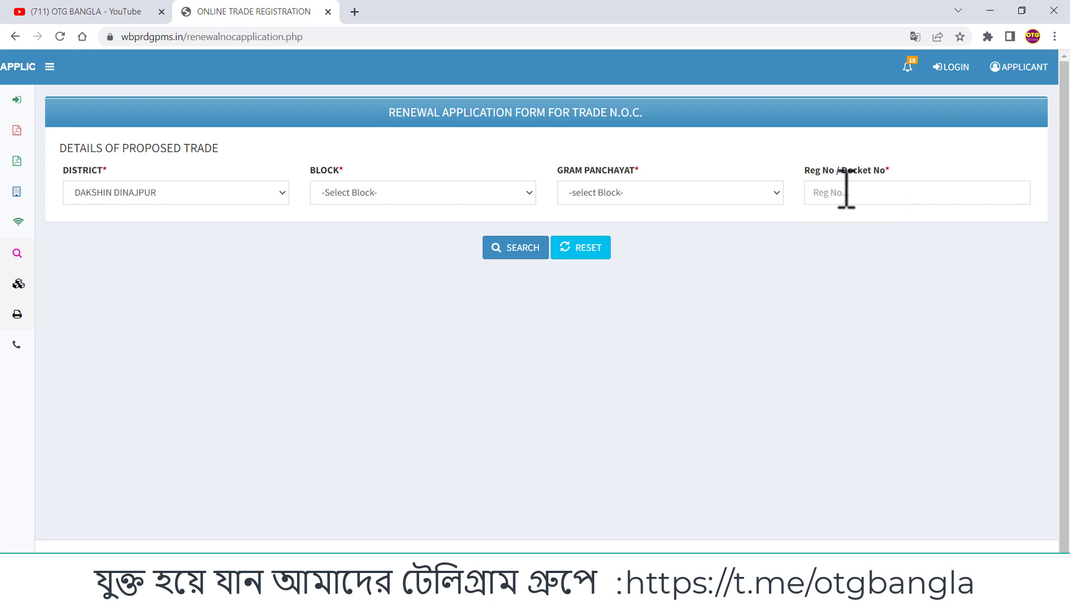
click(868, 173)
click(826, 289)
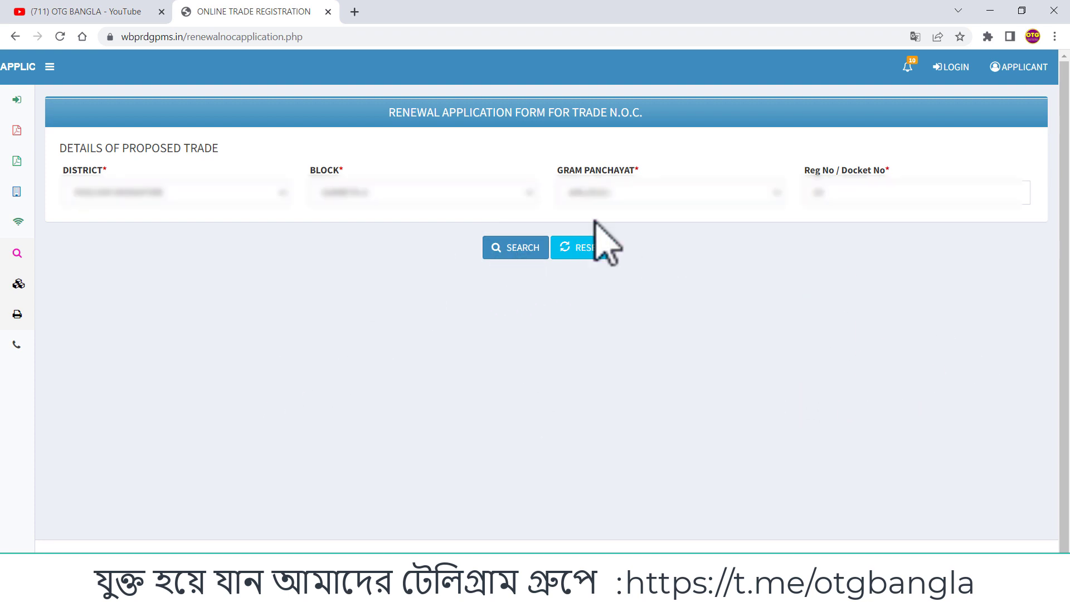
Search for the trade registration with the filled-in details and open the renewal of the found record.
click(517, 253)
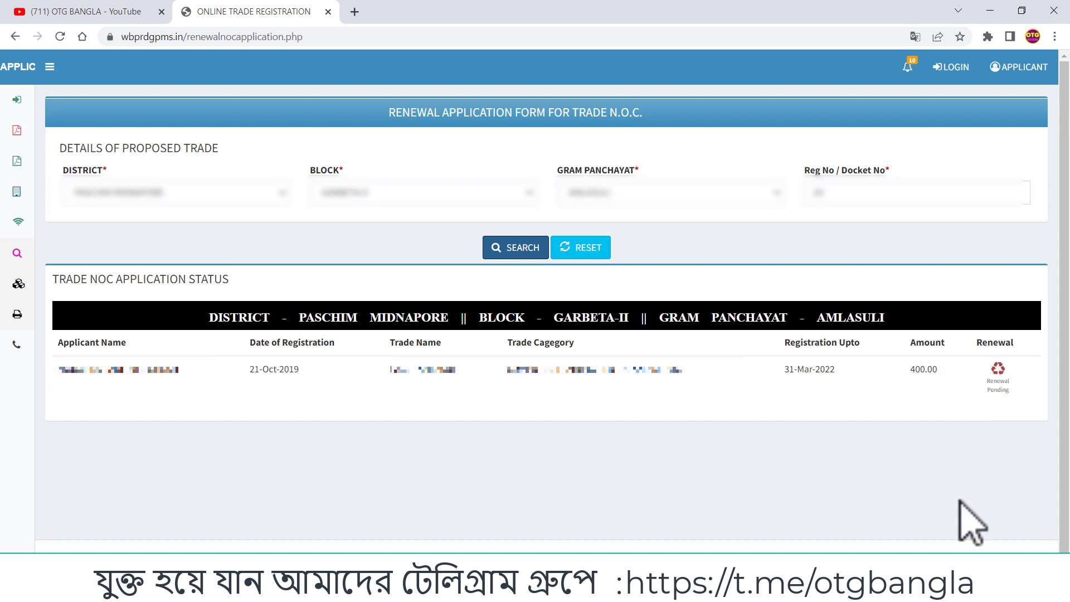
click(997, 370)
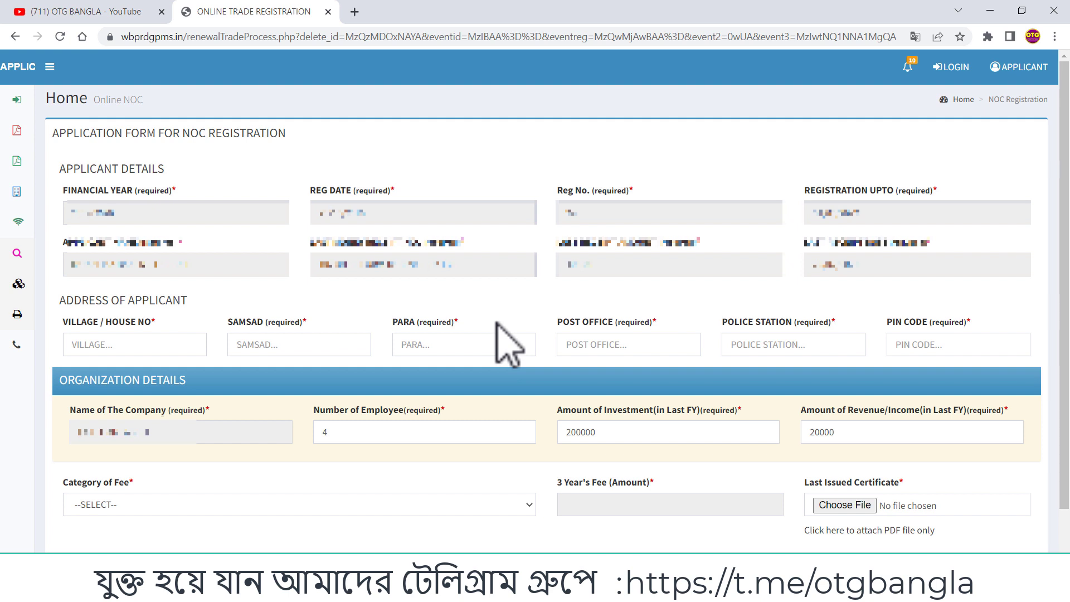
In the organization details, set the number of employees to 1, the investment to 100000 and the revenue to 78000.
scroll(496, 324, down, 2)
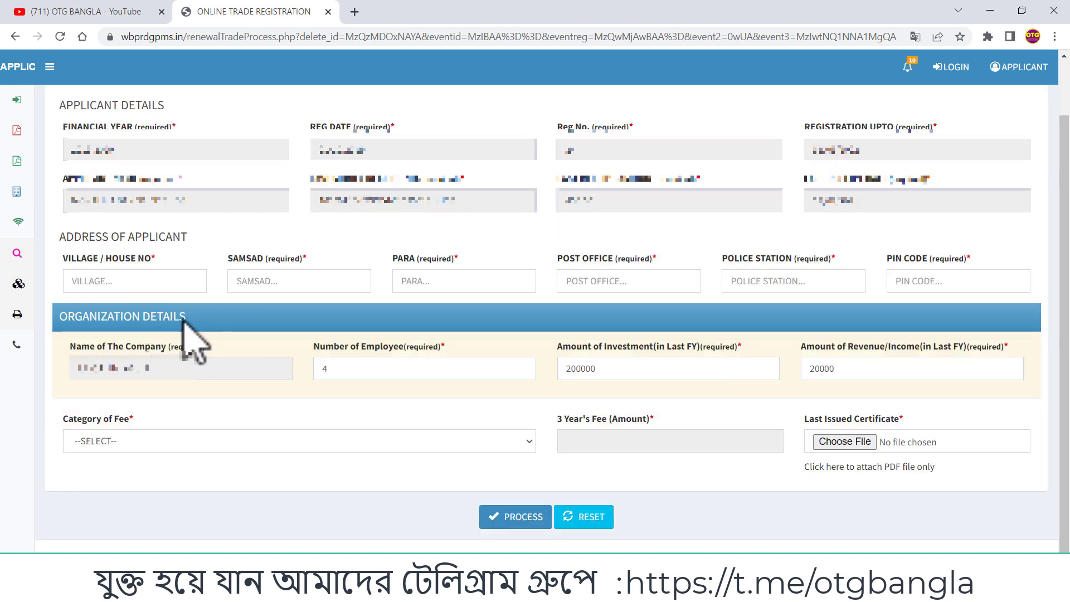
click(434, 368)
text(4)
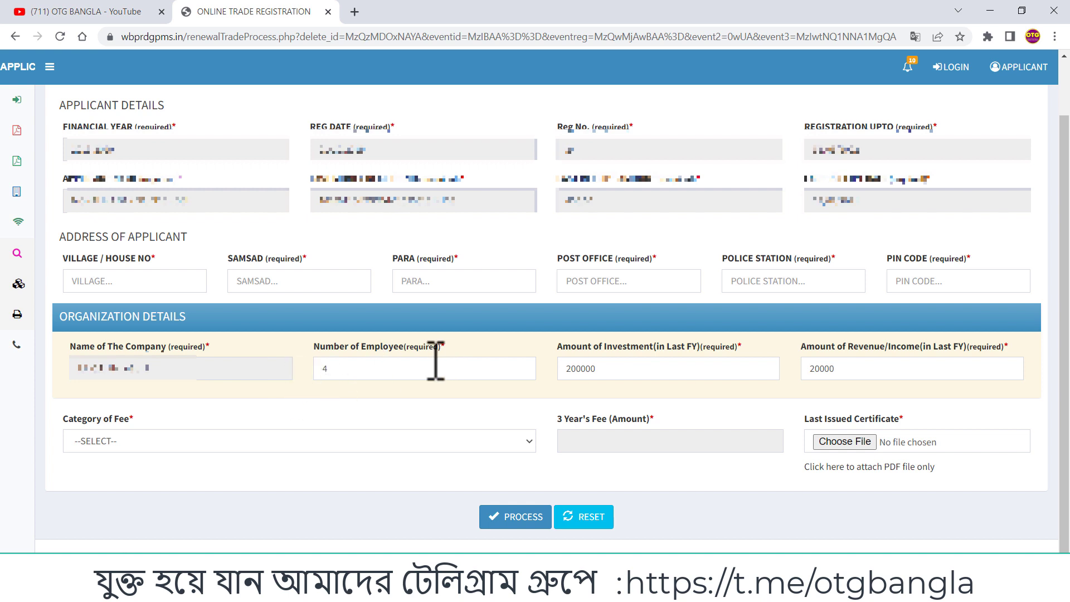
drag(340, 369, 312, 370)
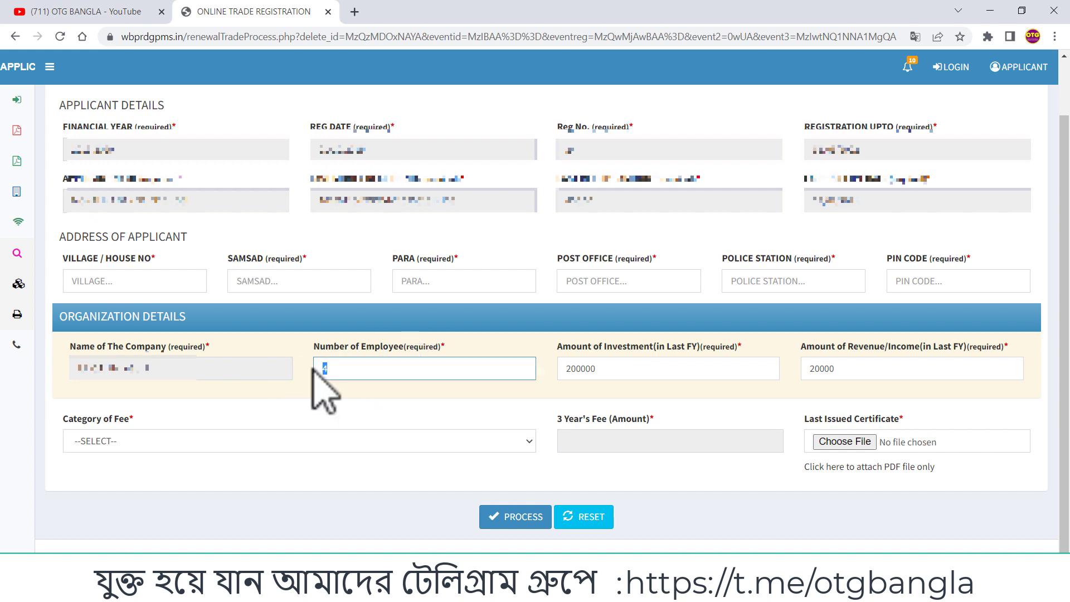
text(1)
click(375, 415)
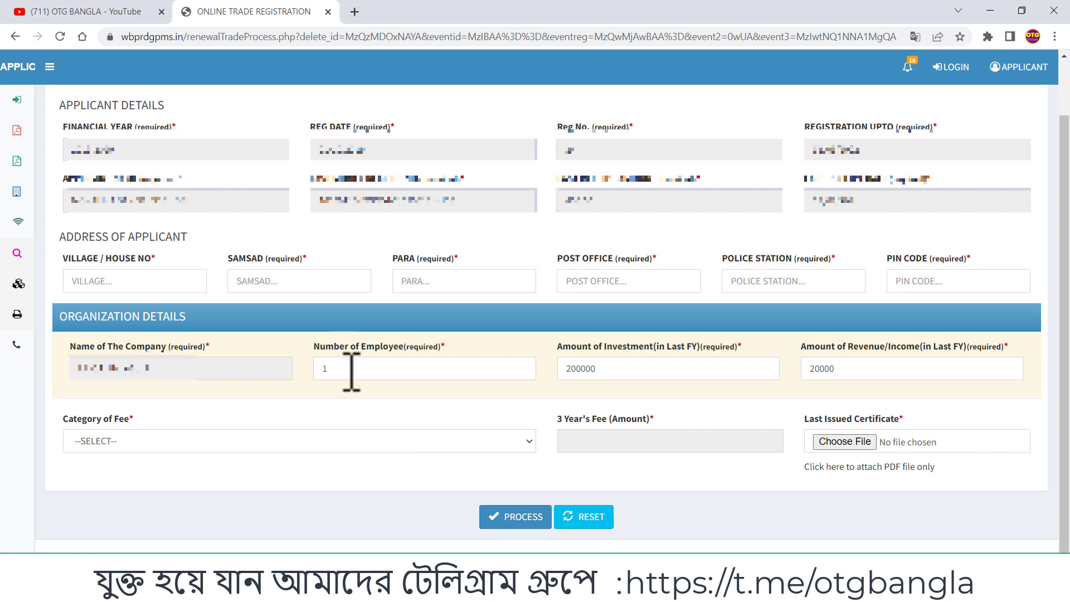
drag(342, 369, 325, 370)
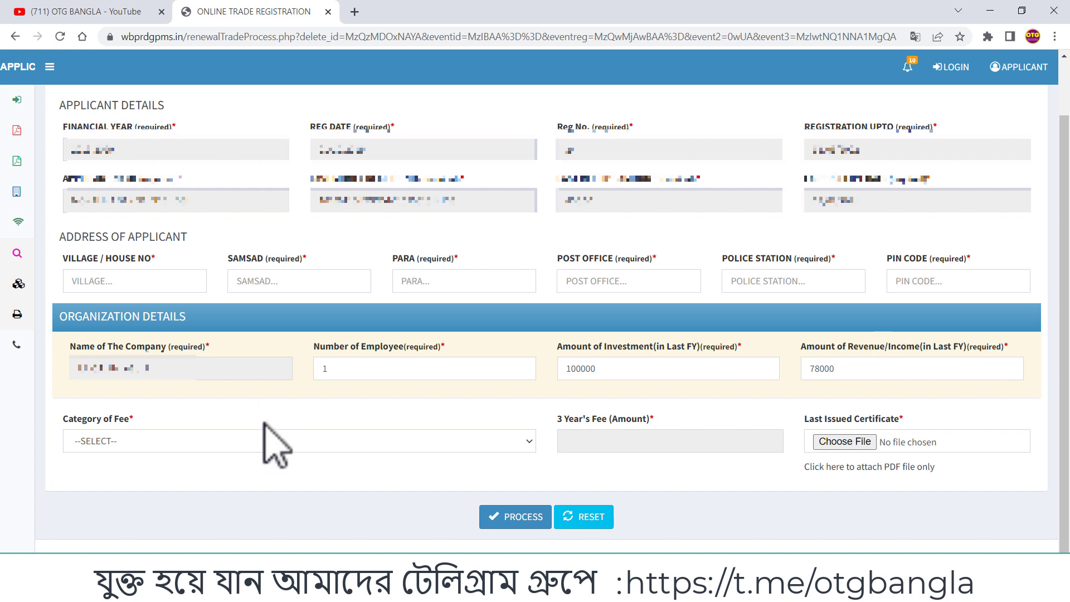
Set the fee category to Capital Investment Ranging Rs. 25000/- to Less Than Rs. 5,00,000/- (Except Trades Of Special Nature).
click(226, 440)
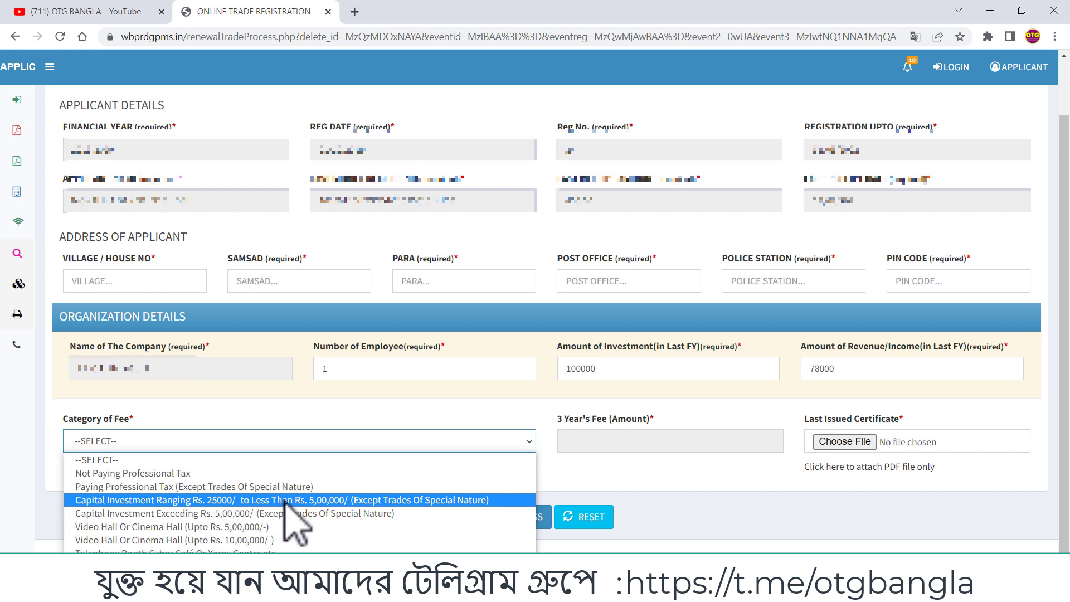
click(322, 499)
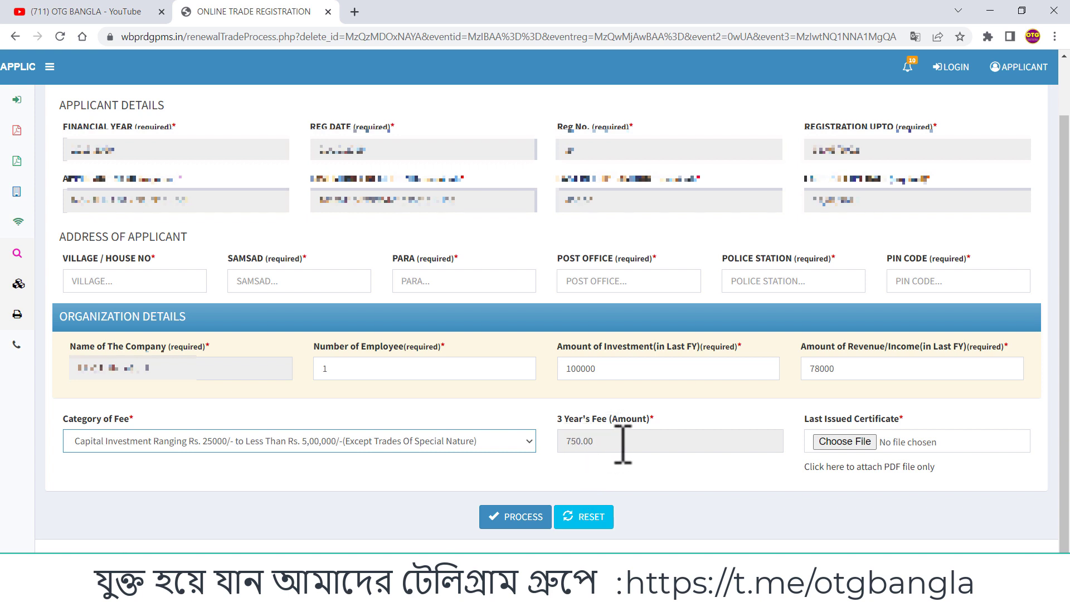
Try the Not Paying Professional Tax fee category and switch back to the Rs. 25000/- to Less Than Rs. 5,00,000/- capital investment category.
click(529, 441)
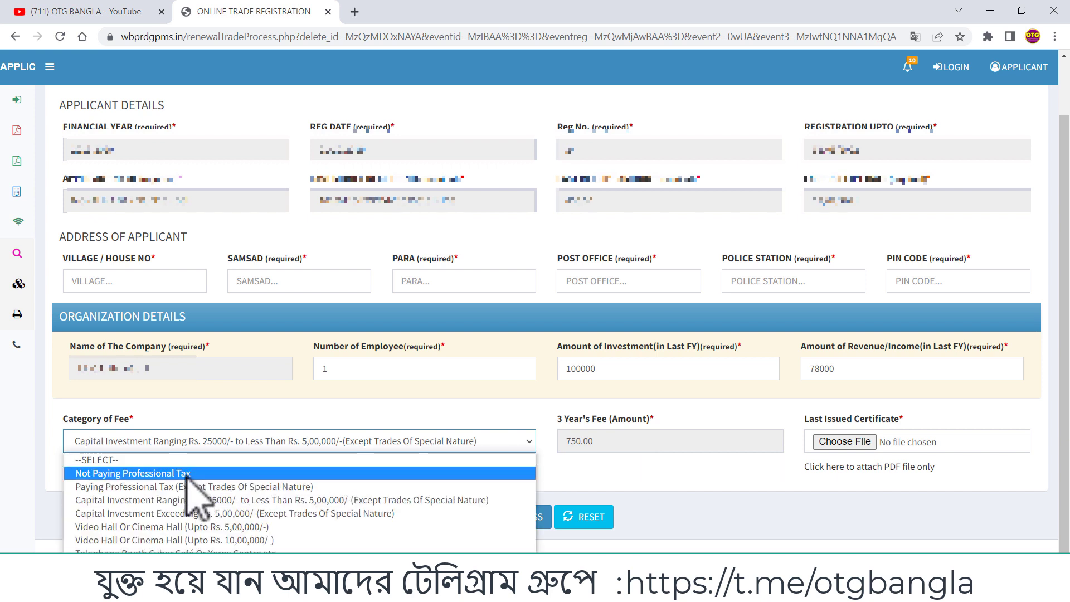
click(124, 474)
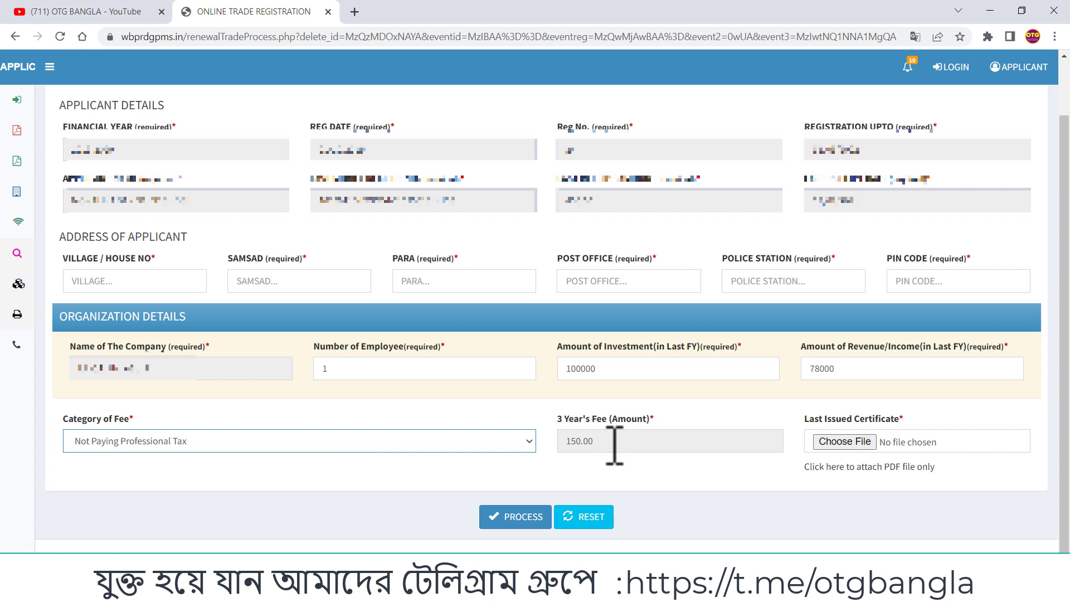
click(522, 440)
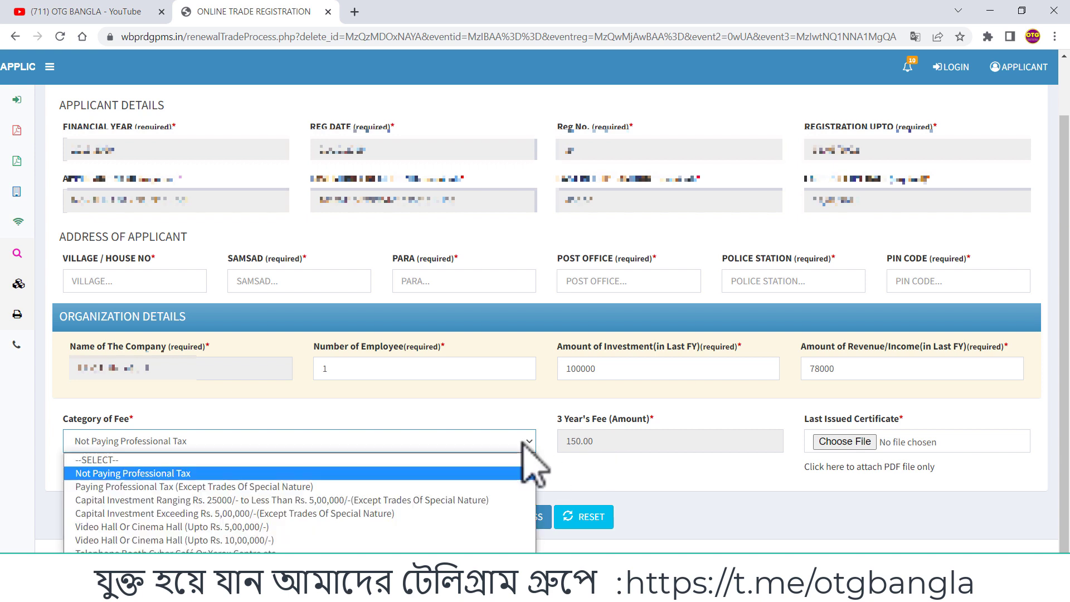
click(272, 500)
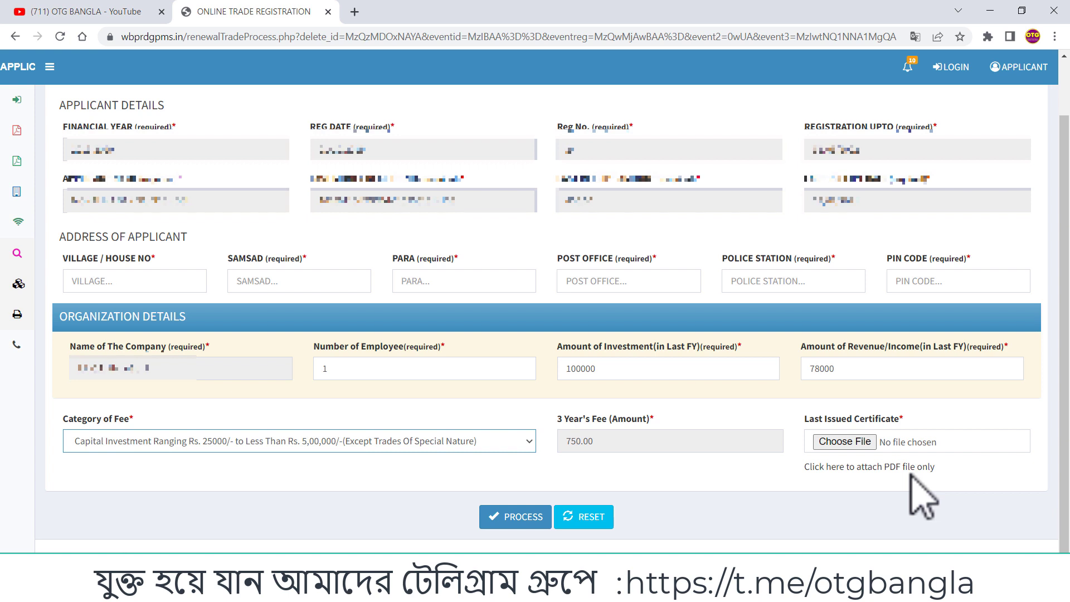
Attach the old trade PDF from the trade folder as the last issued certificate and process the renewal application.
click(848, 444)
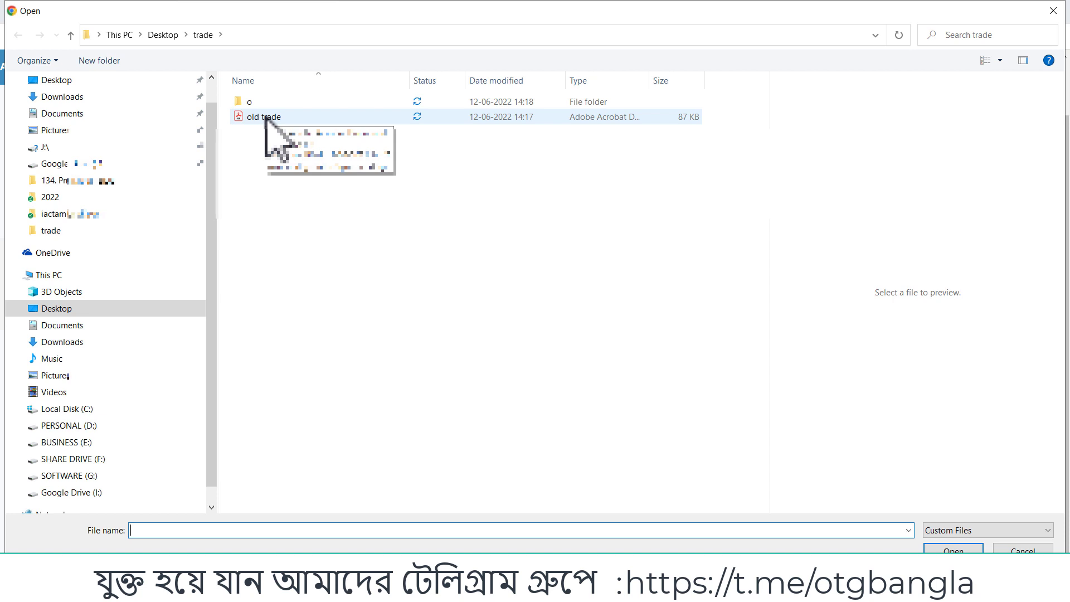
click(265, 118)
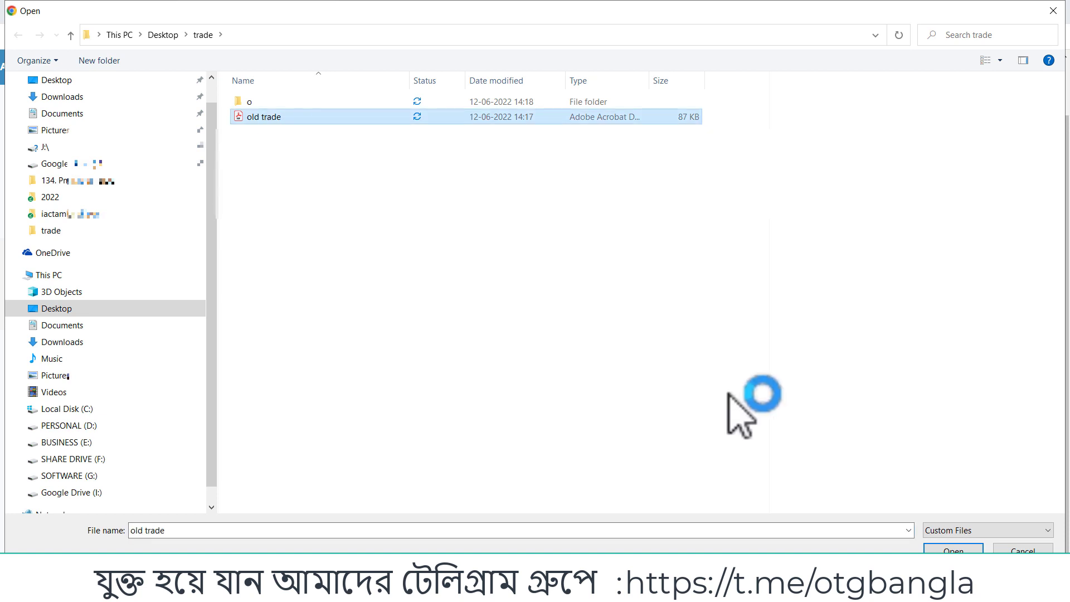
click(952, 549)
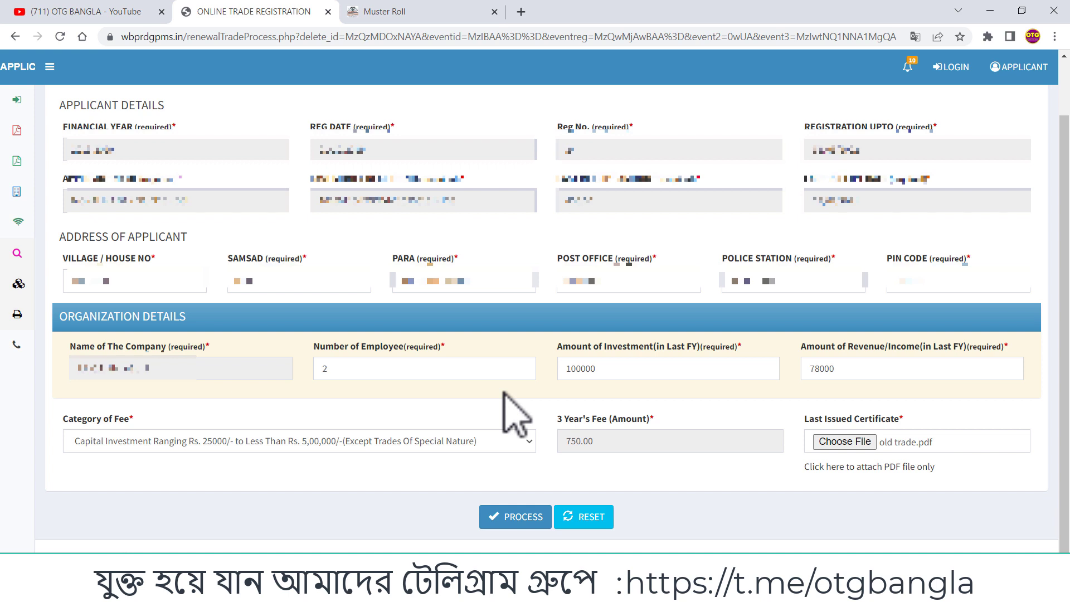
click(520, 519)
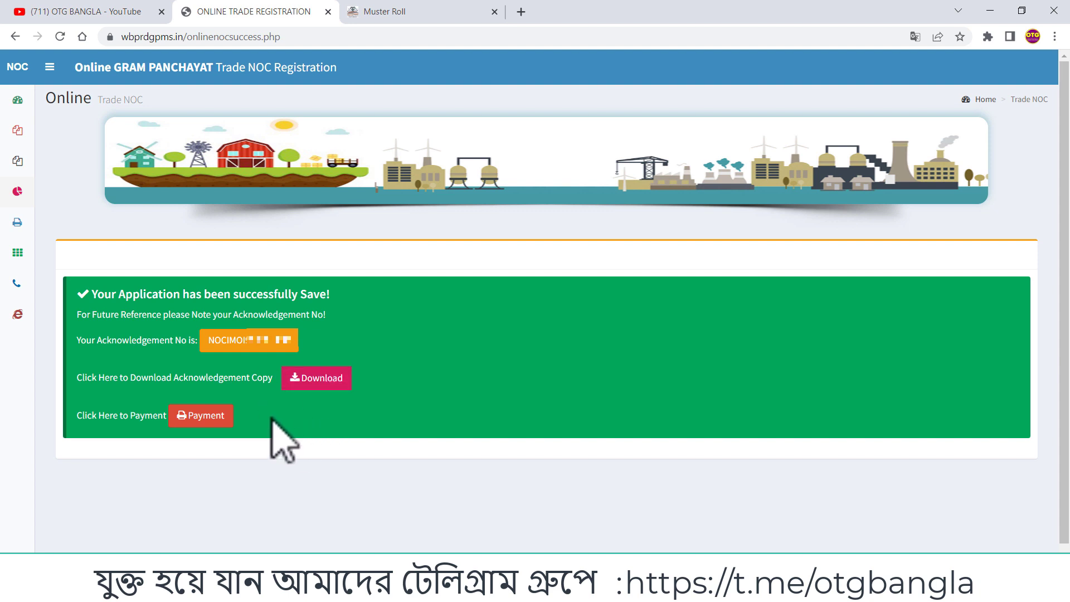
Open the acknowledgement copy of the application, copy its acknowledgement number and save the document.
click(201, 419)
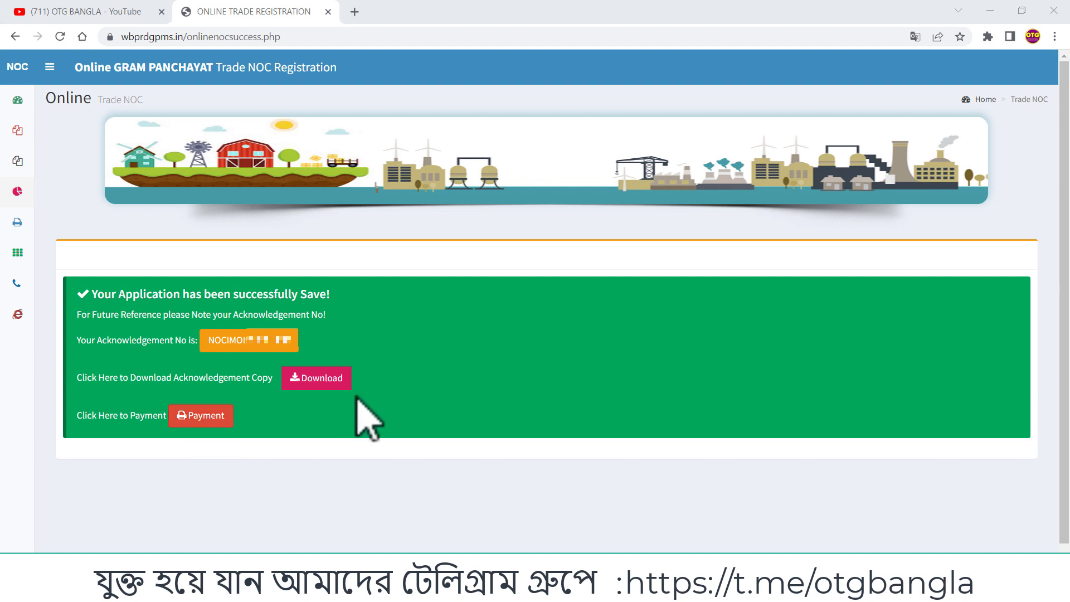
click(310, 379)
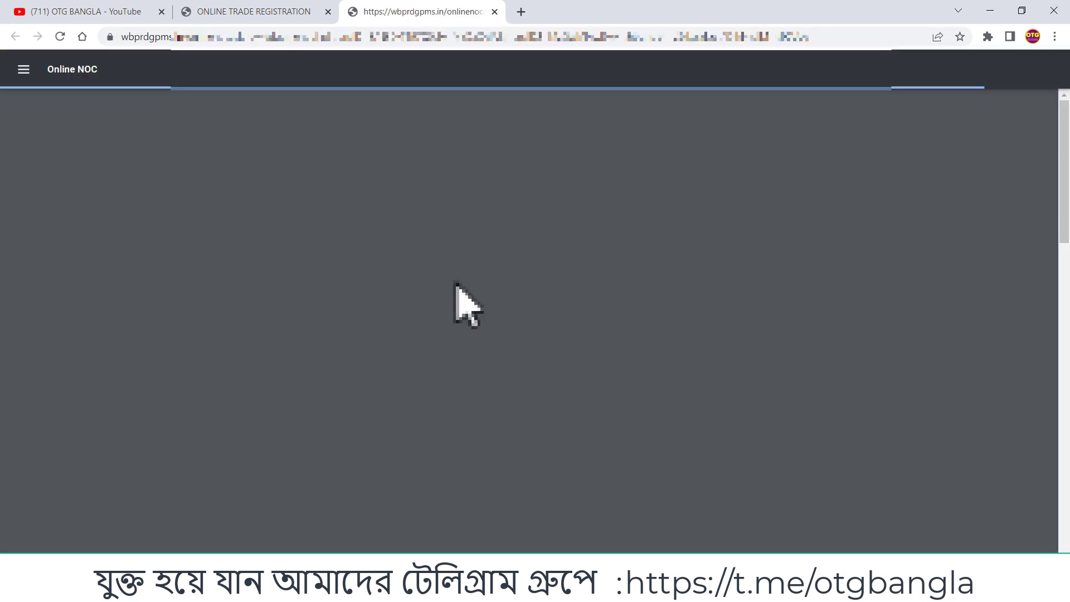
scroll(640, 317, down, 6)
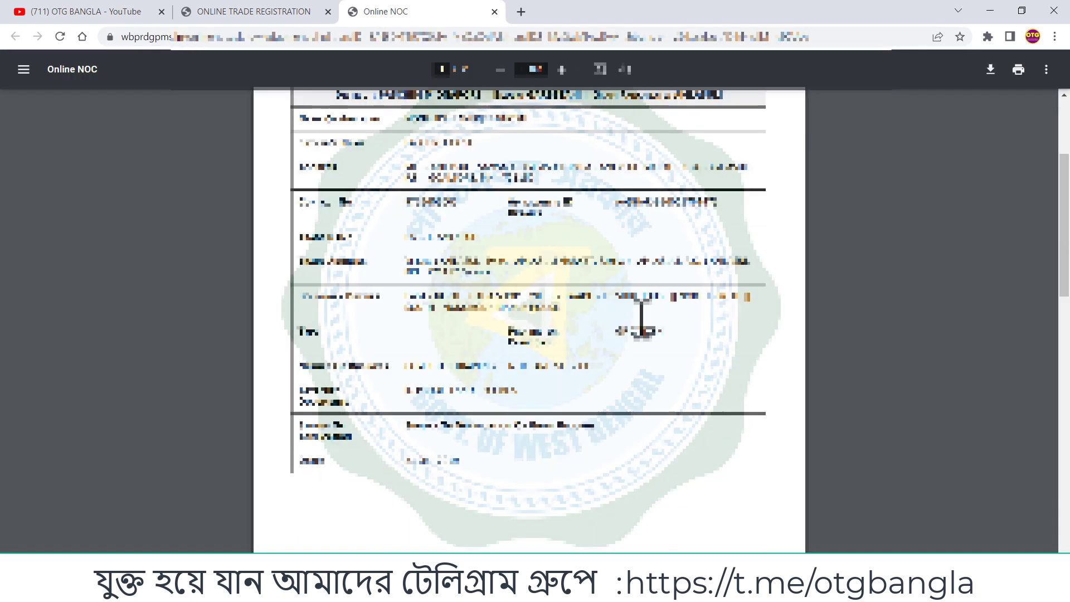
scroll(641, 319, up, 6)
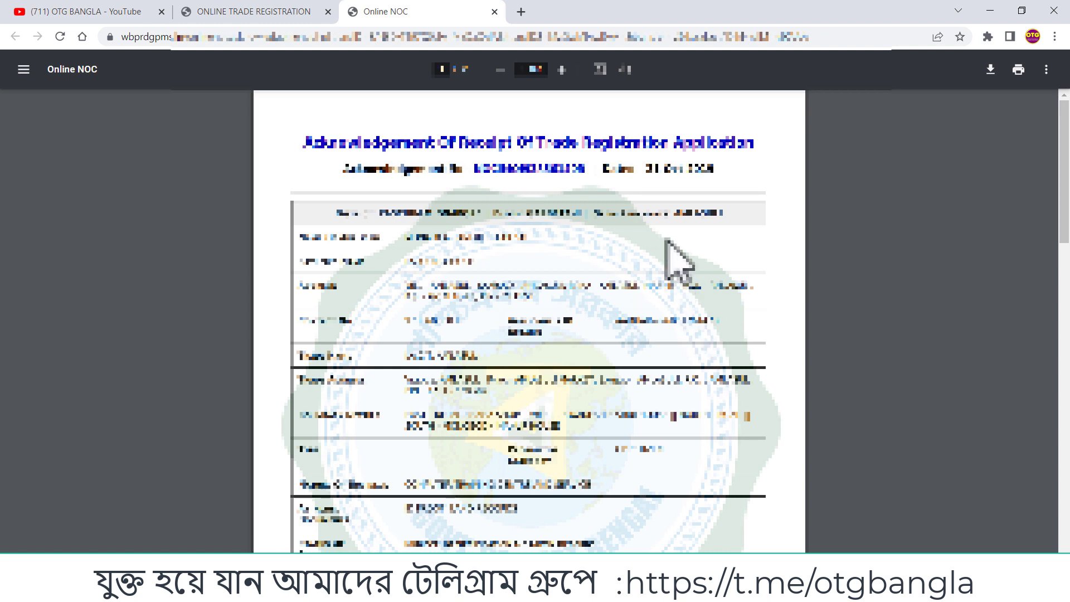
drag(477, 170, 585, 170)
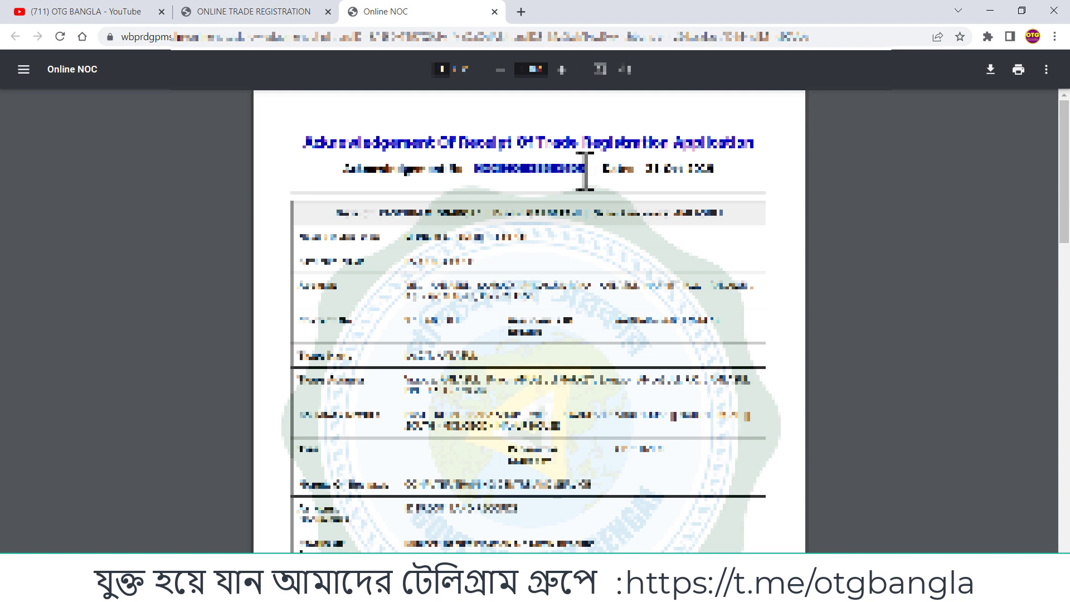
key(ctrl+s)
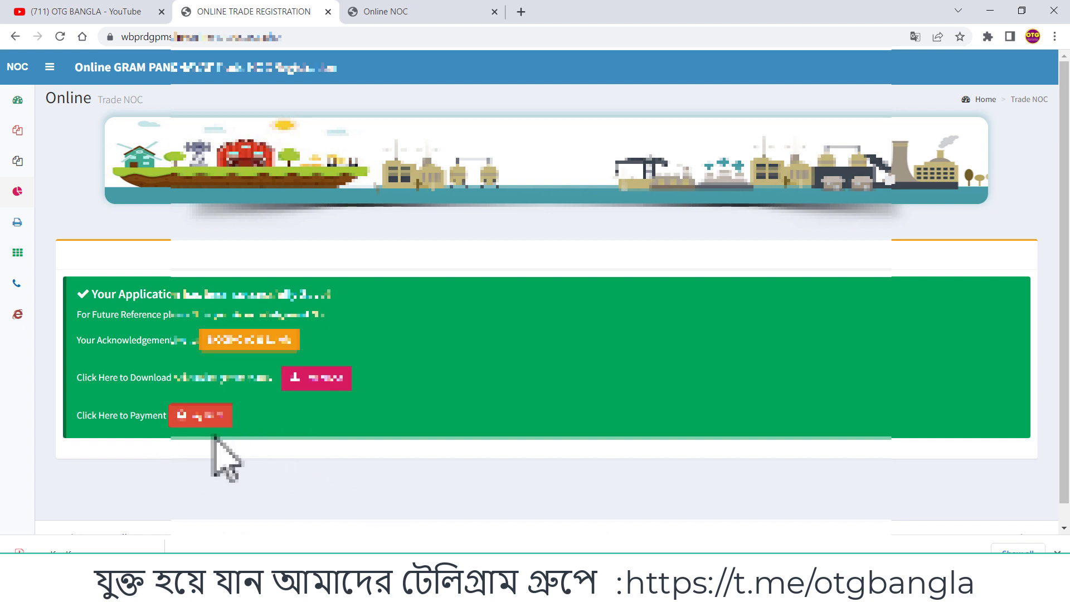
Try to open the payment page from the application's success page, reload it and return to the registration page.
click(206, 419)
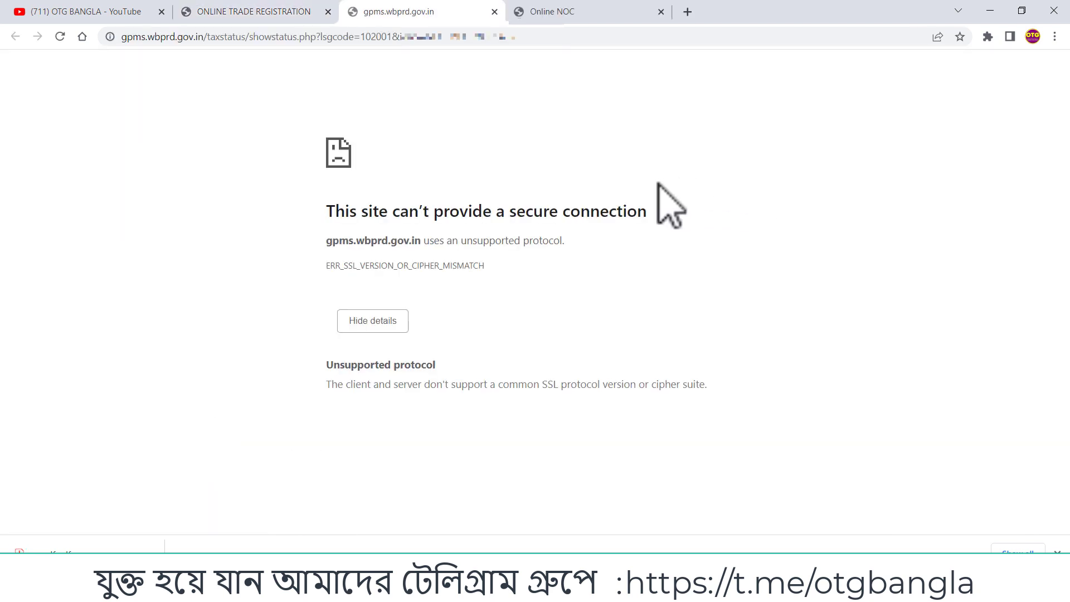
click(61, 37)
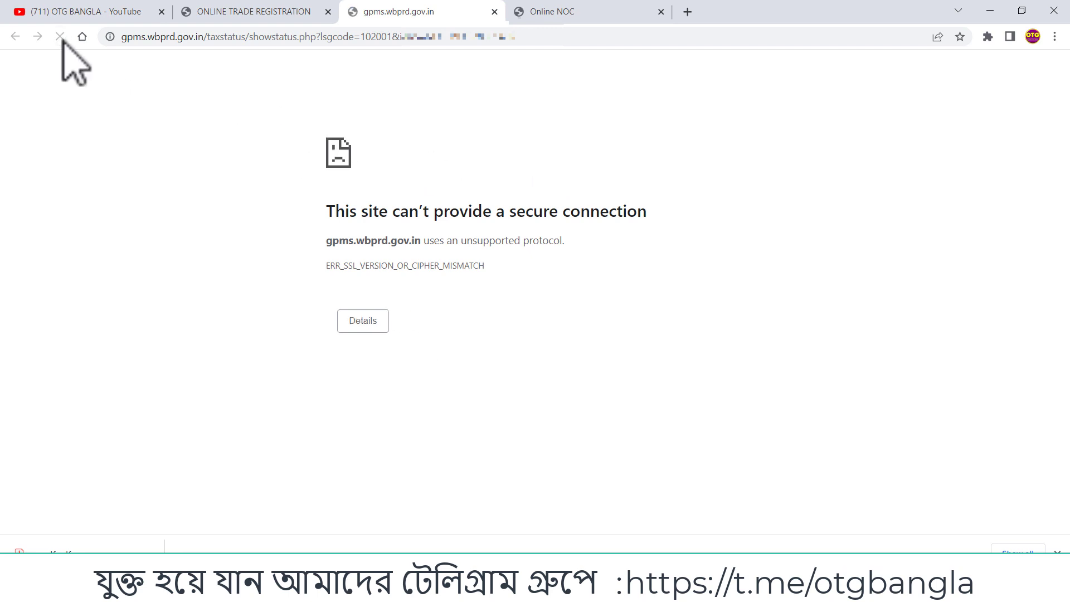
click(271, 9)
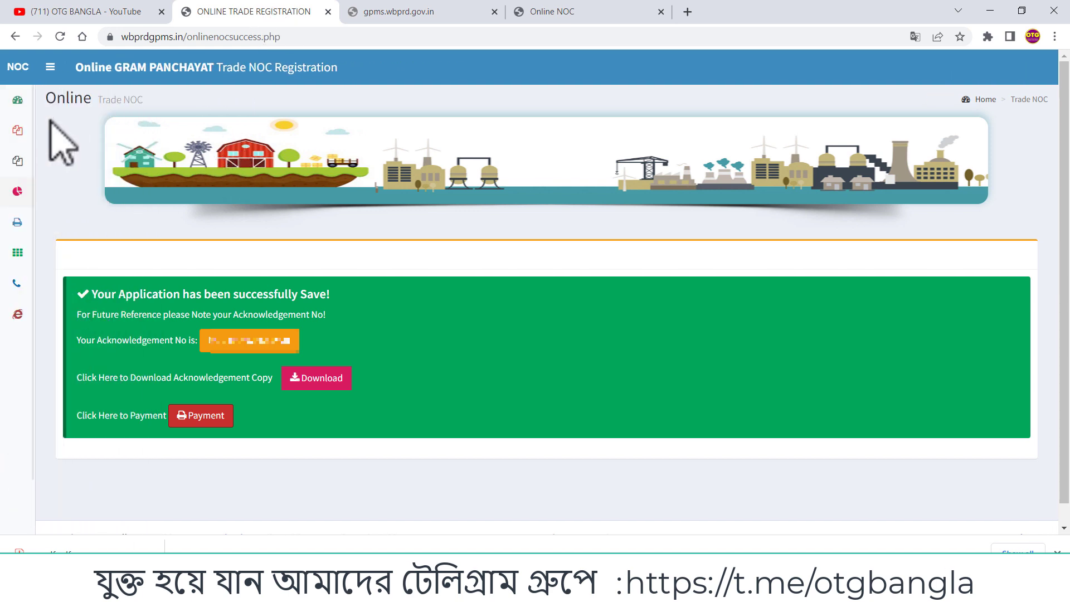
Go to the portal's home page, open the Trade N.O.C. Status tracking and search with the copied acknowledgement number.
mouse_move(27, 114)
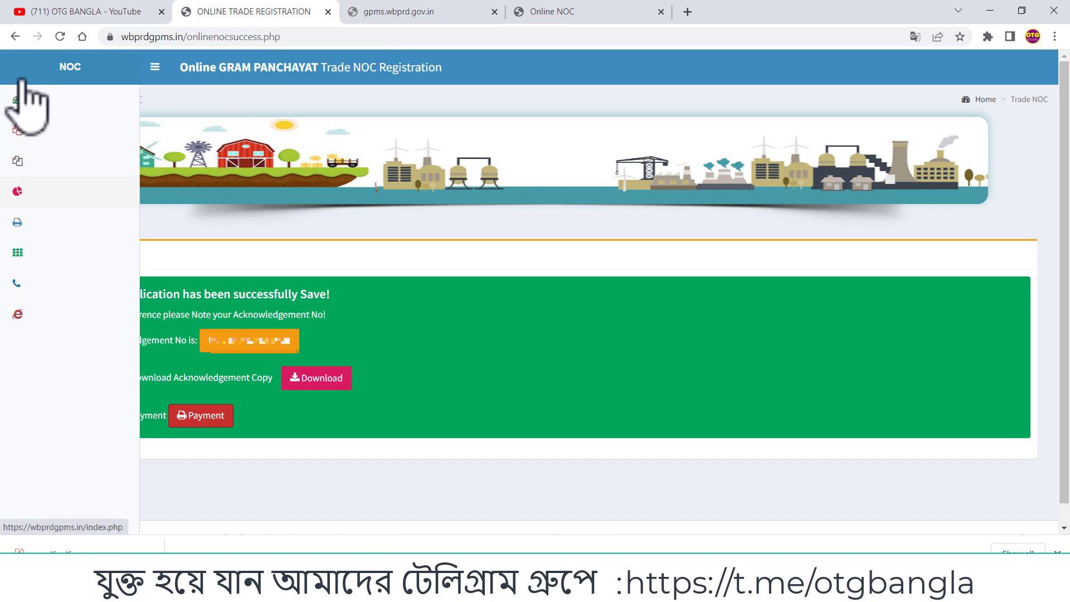
click(19, 75)
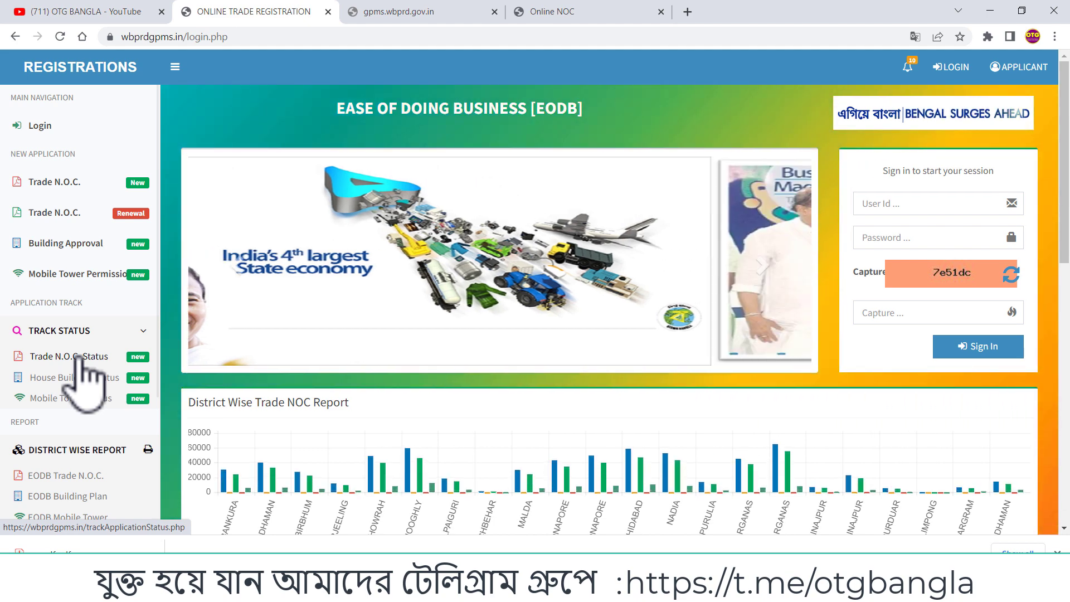
click(79, 357)
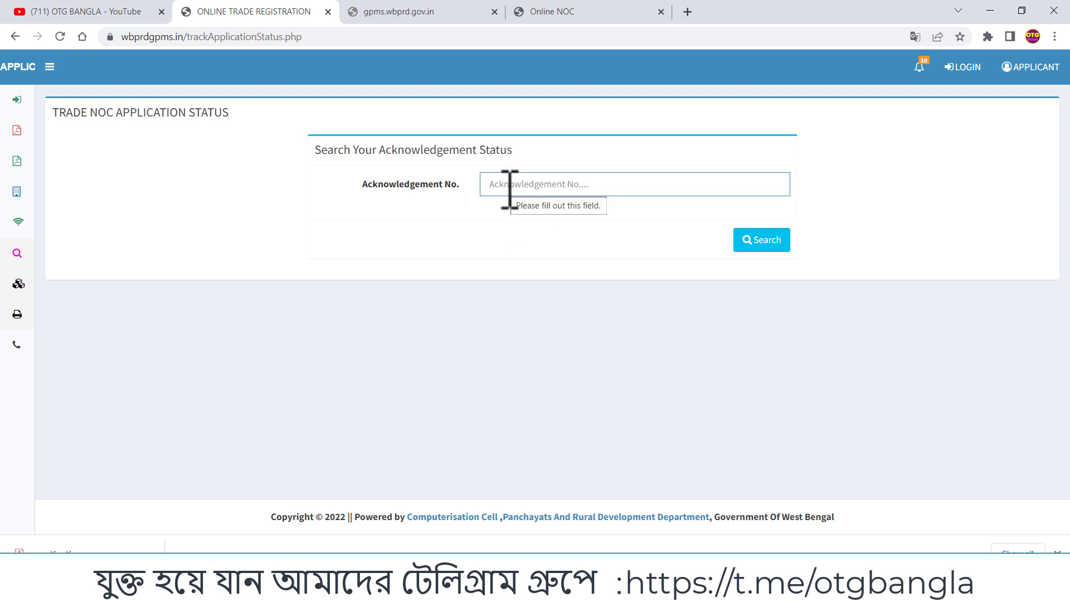
key(ctrl+v)
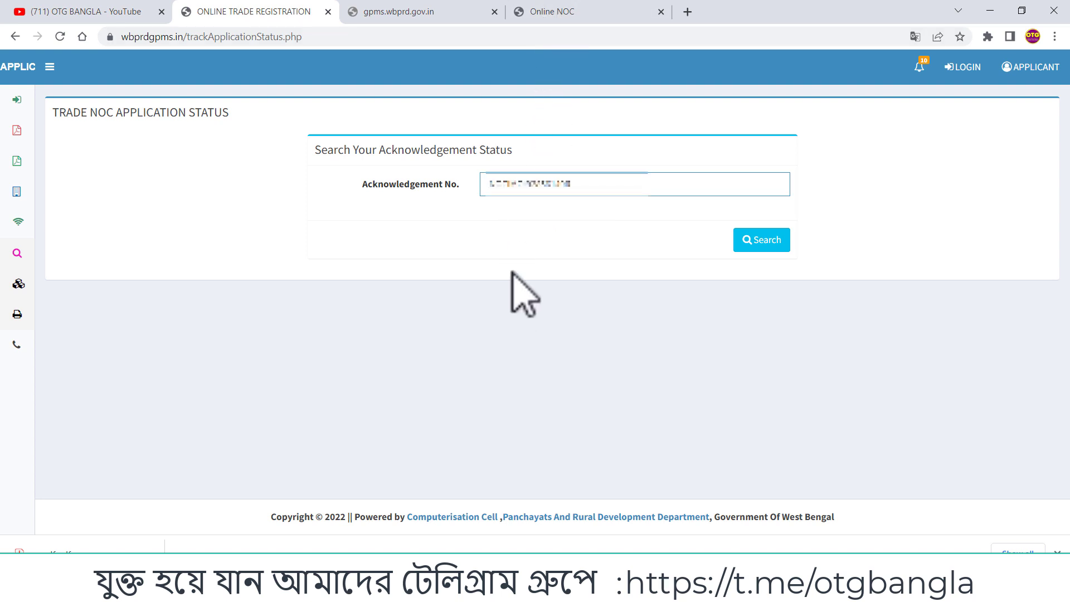
click(760, 245)
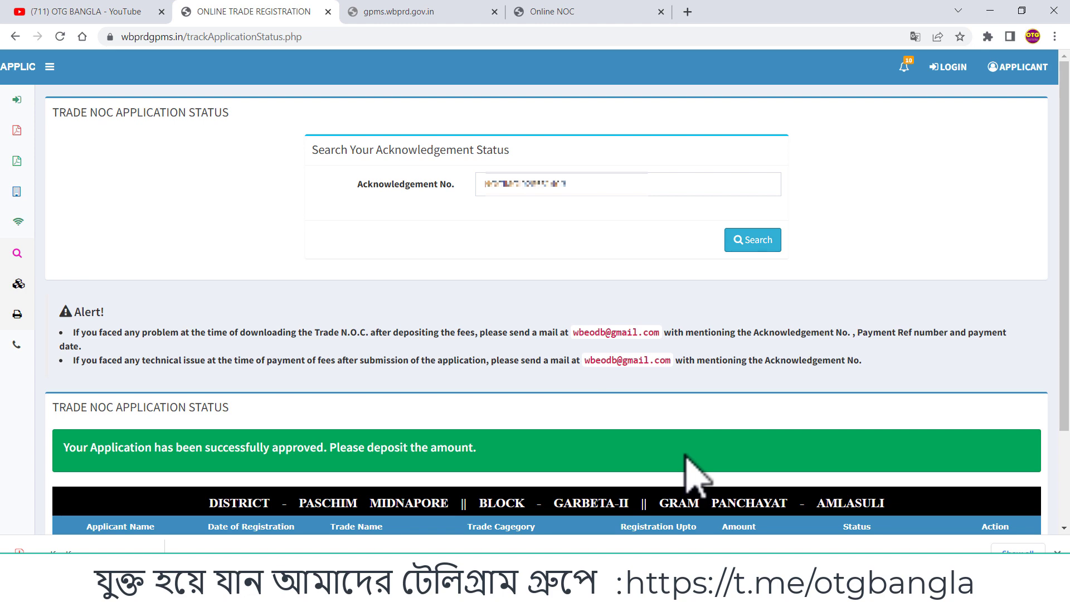
Open the payment of the approved application from its status record and proceed to pay the fee online.
scroll(690, 468, down, 3)
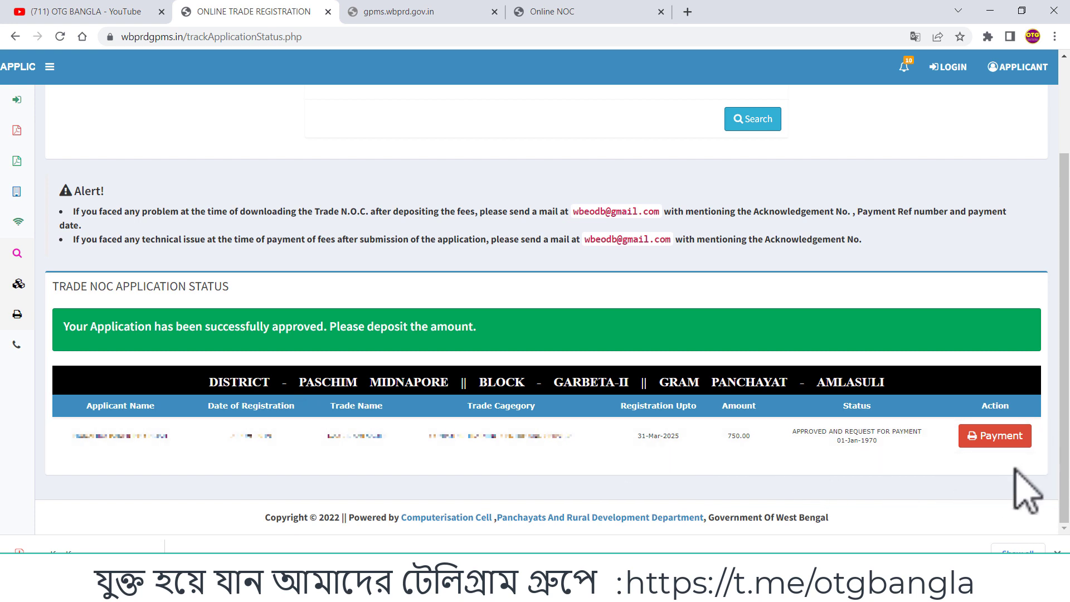
click(1000, 438)
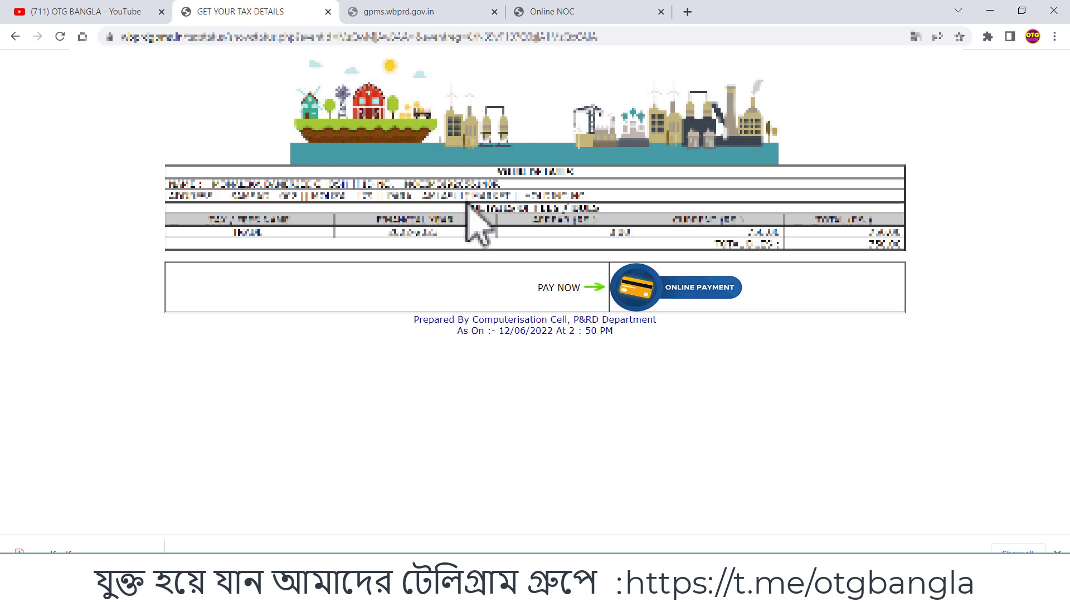
click(424, 14)
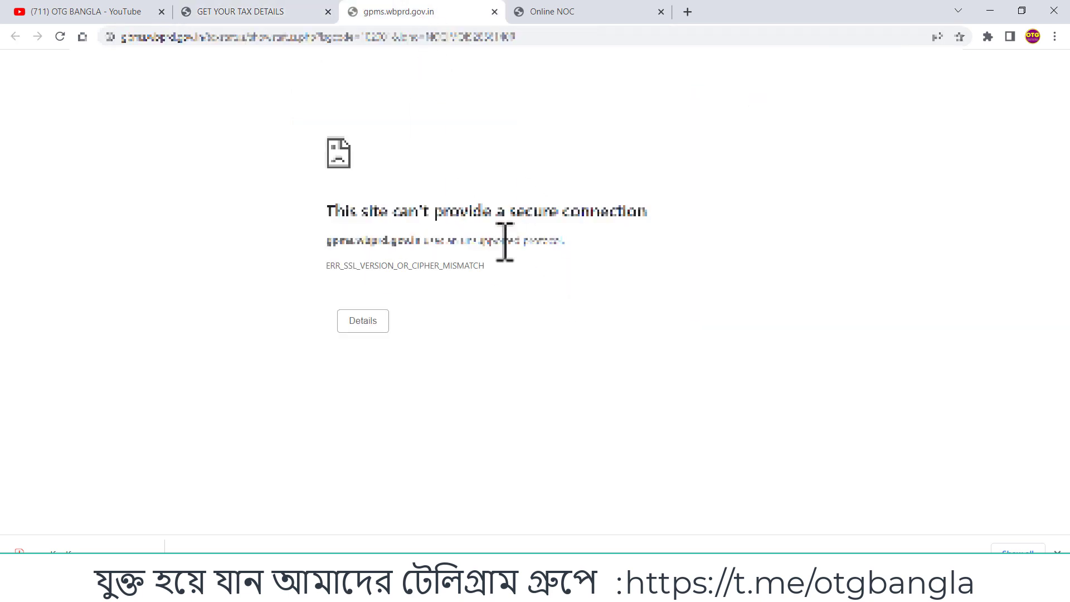
click(290, 11)
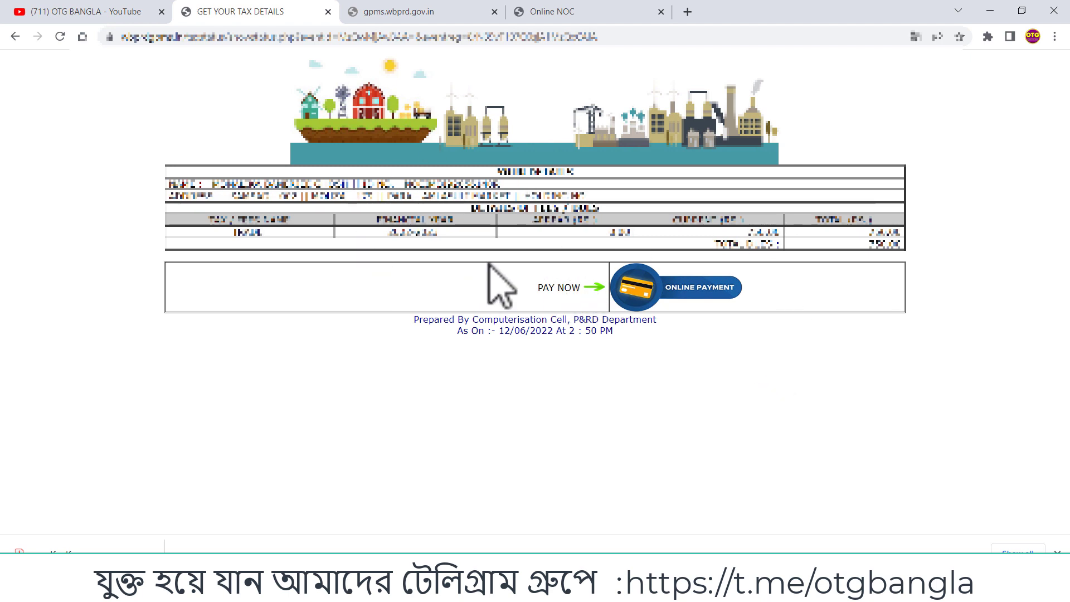
click(443, 12)
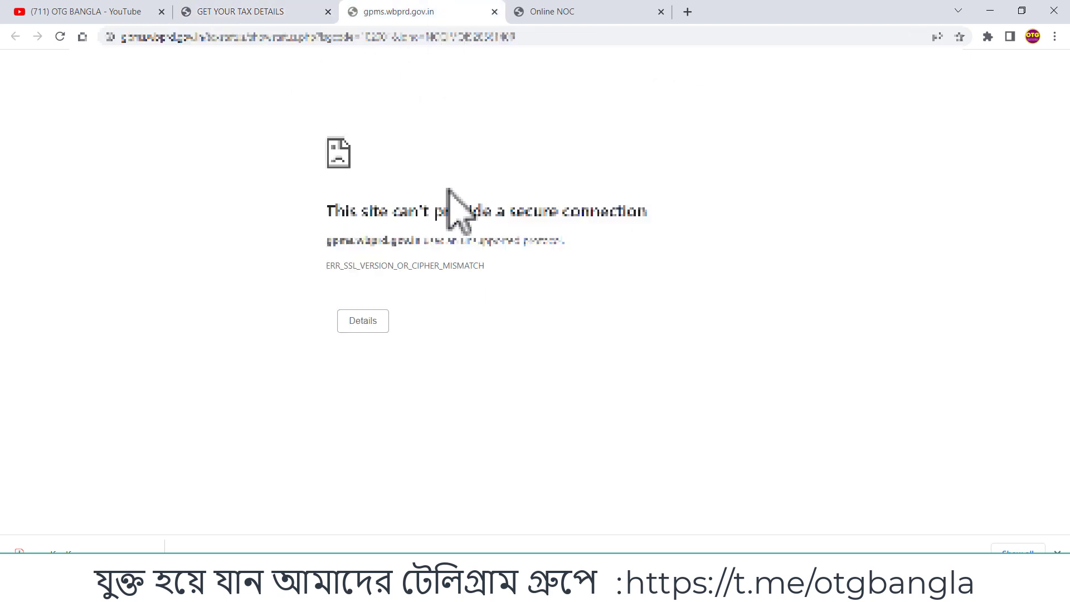
click(282, 13)
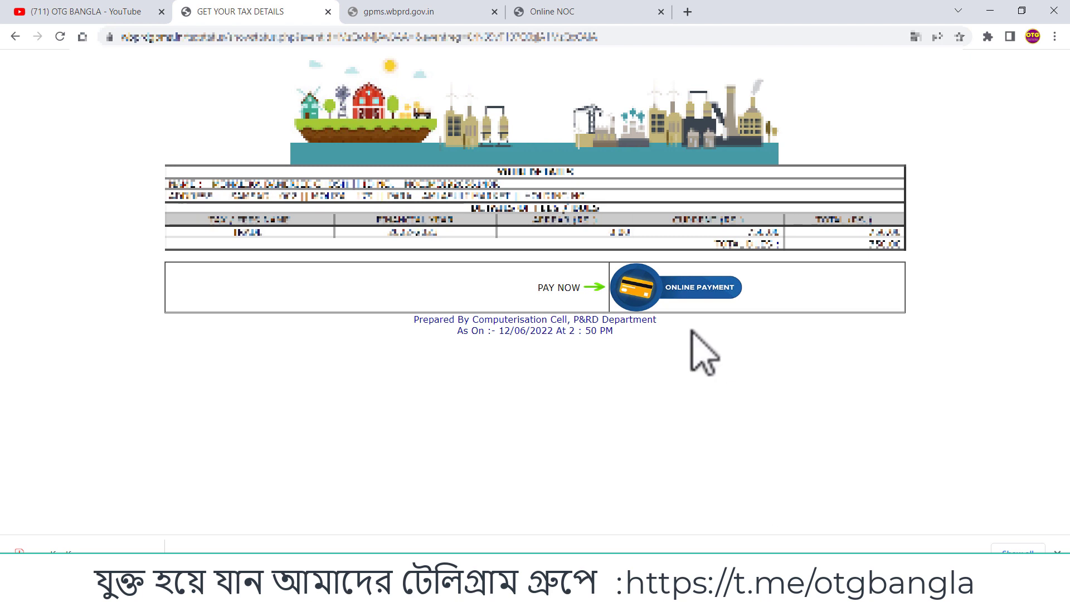
click(662, 293)
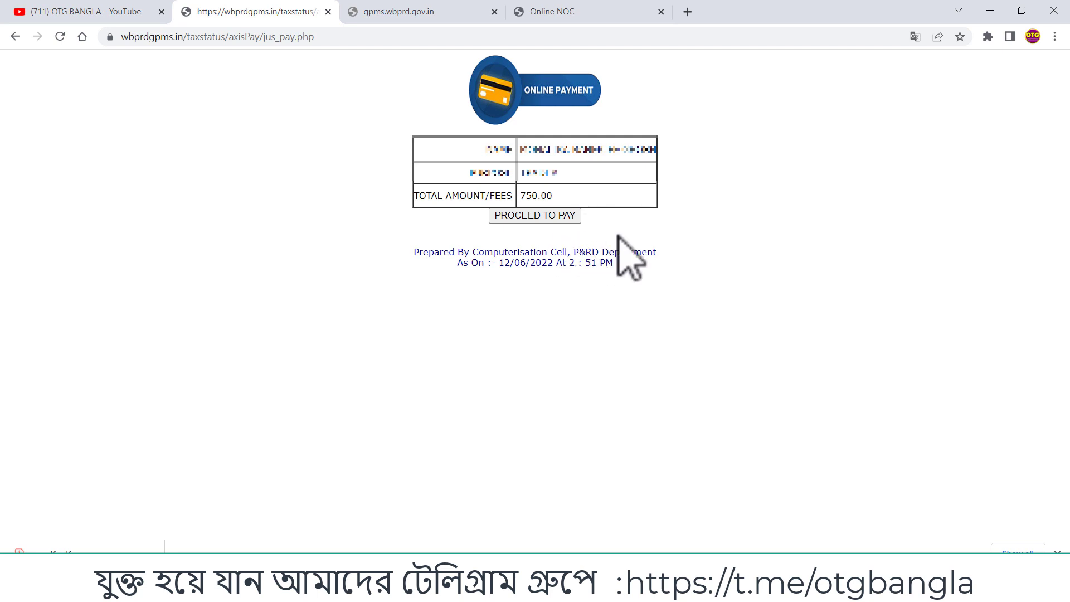
click(539, 215)
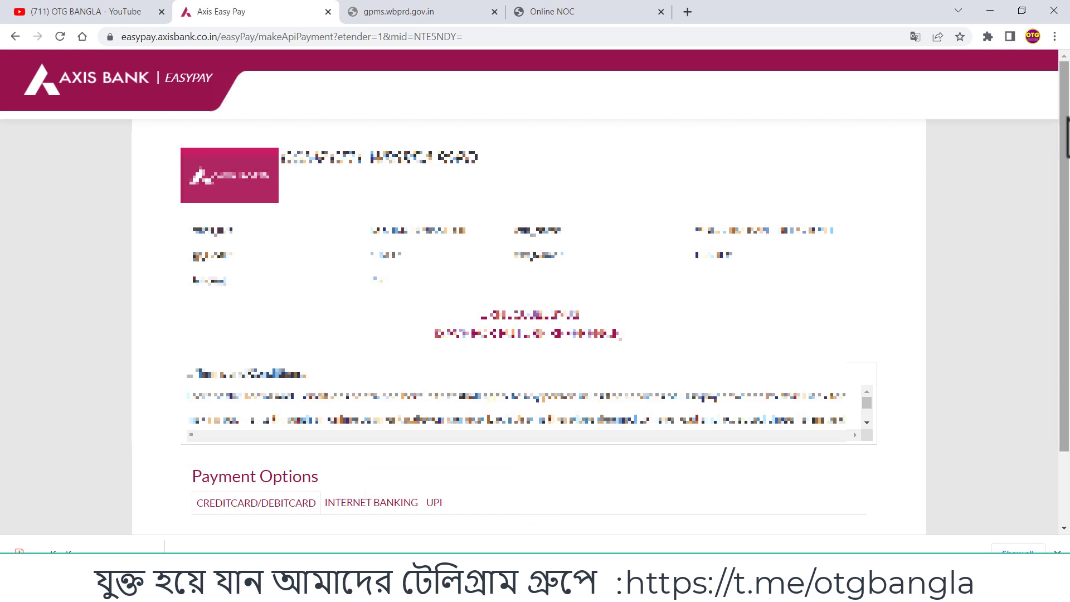
Accept the Easypay Terms and Conditions and choose UPI as the payment option.
drag(1064, 136, 1065, 209)
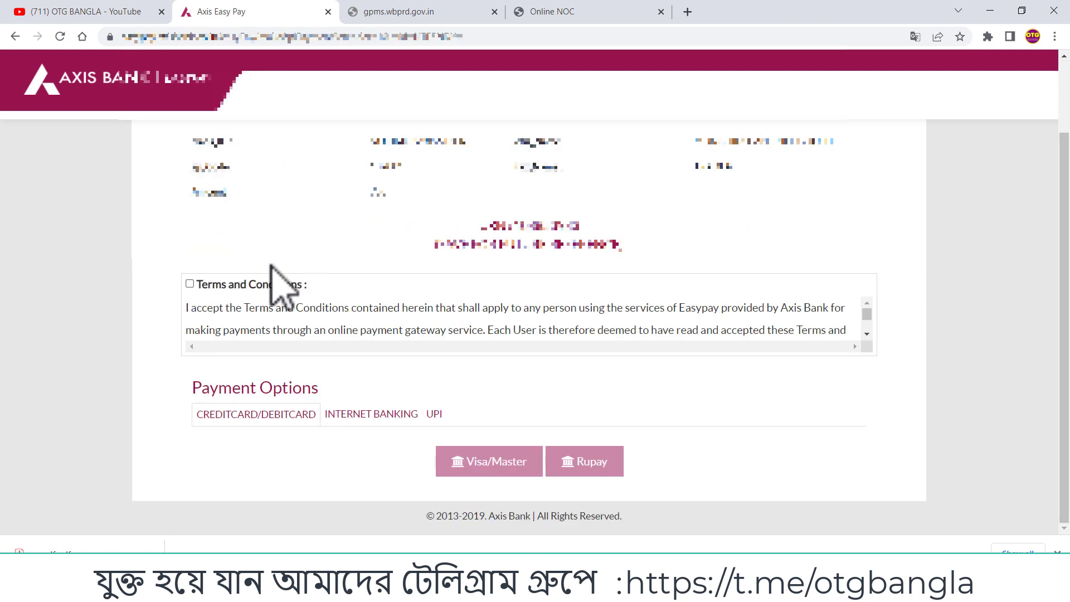
click(190, 284)
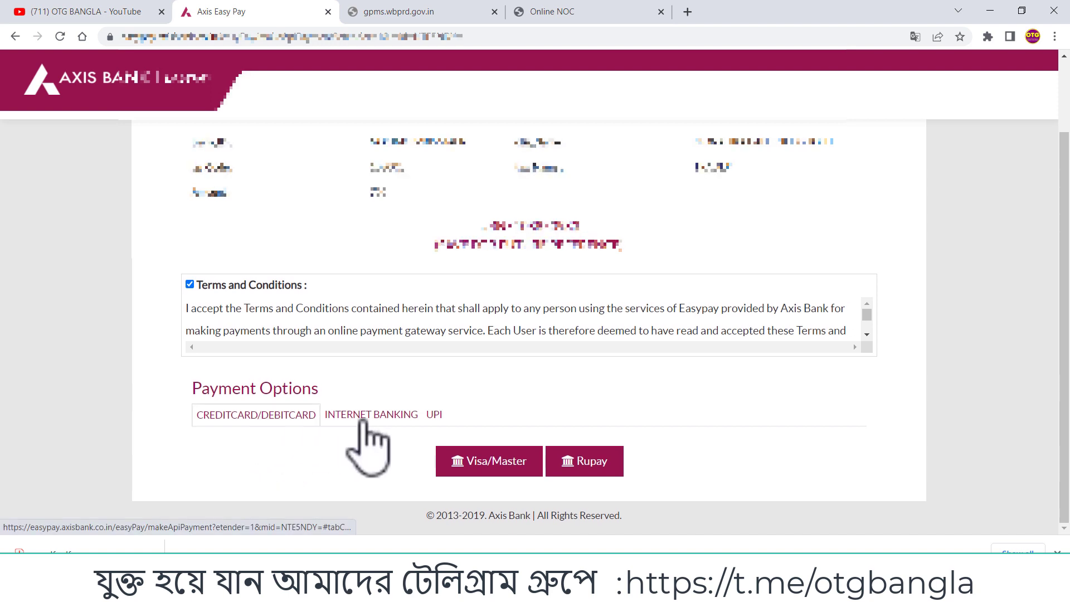
click(434, 414)
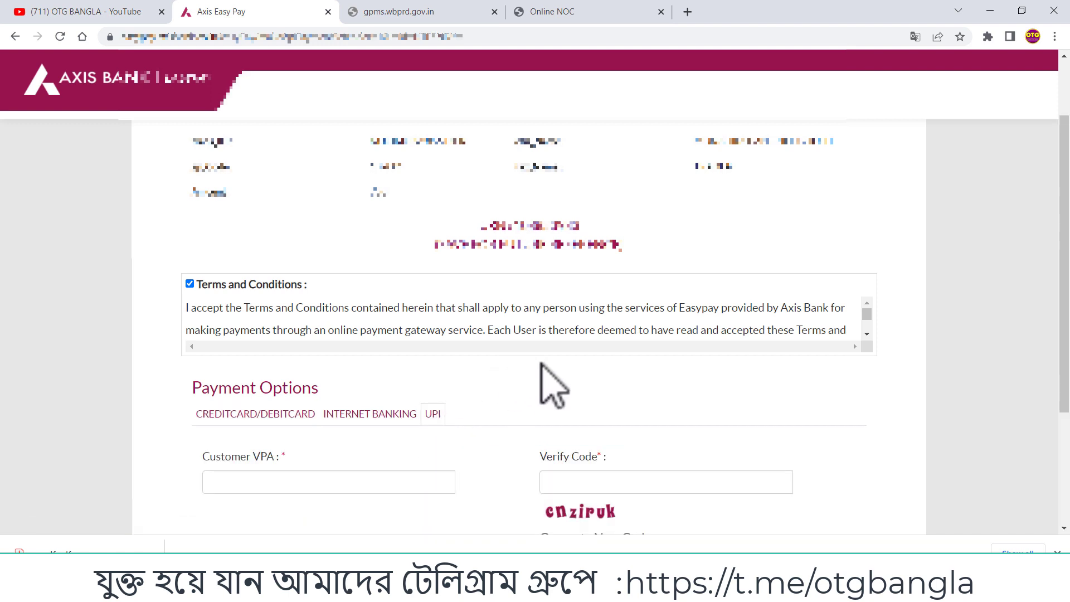
Enter the verify code and the customer's VPA, then submit the UPI payment for completion on the phone.
scroll(541, 365, down, 3)
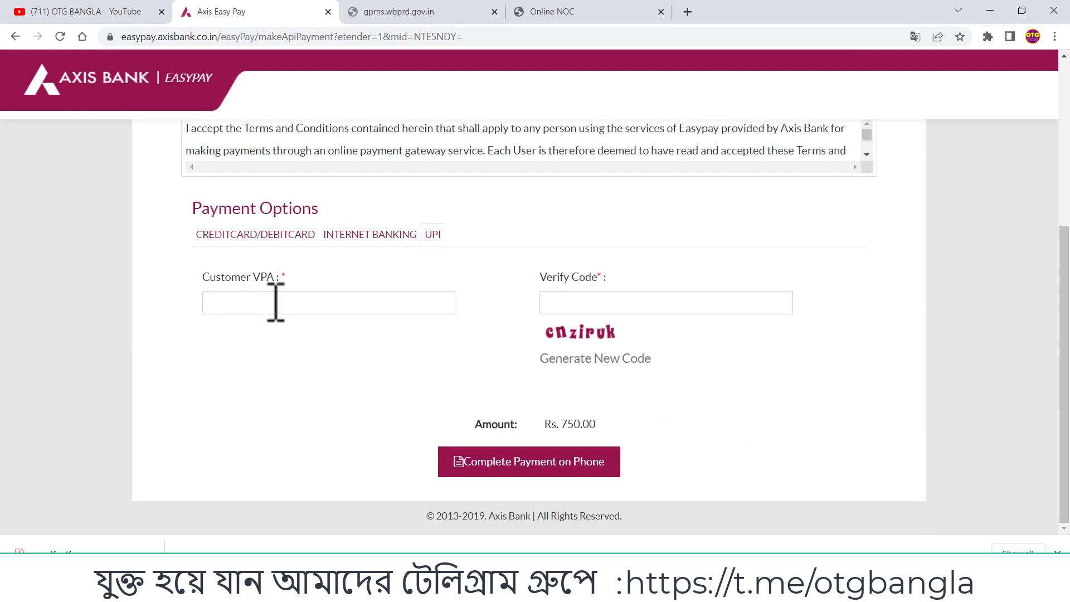
click(565, 302)
text(cnziruk)
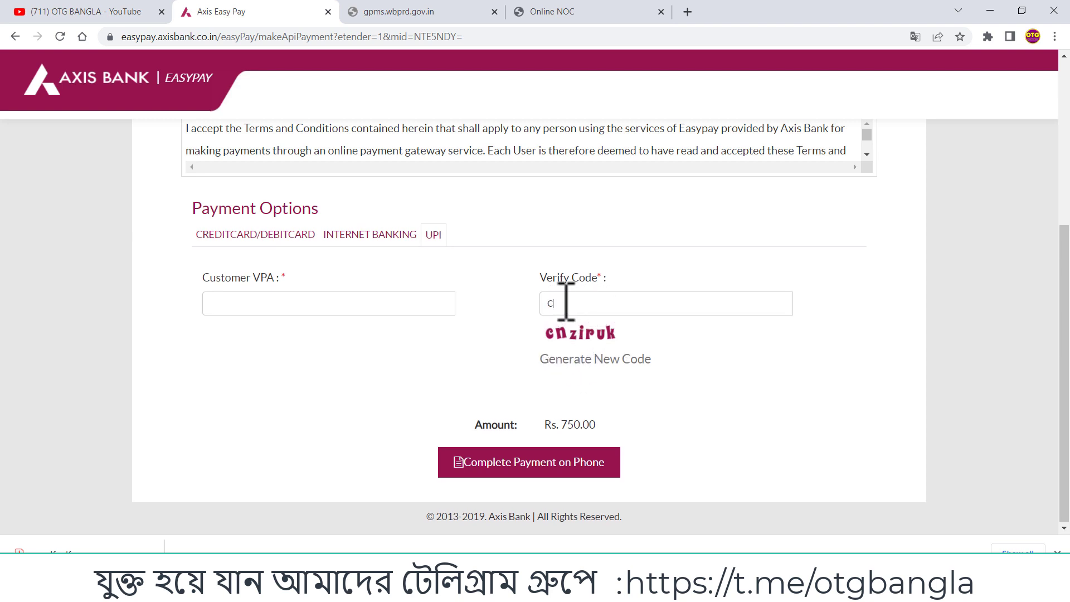
click(284, 301)
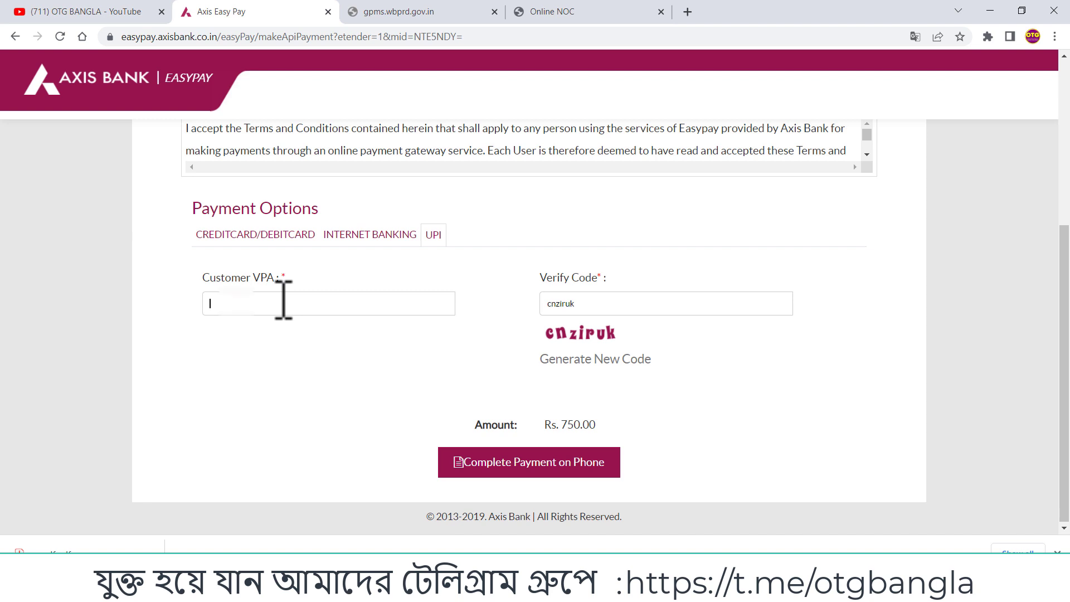
text(97xxxxxxx3@ybl)
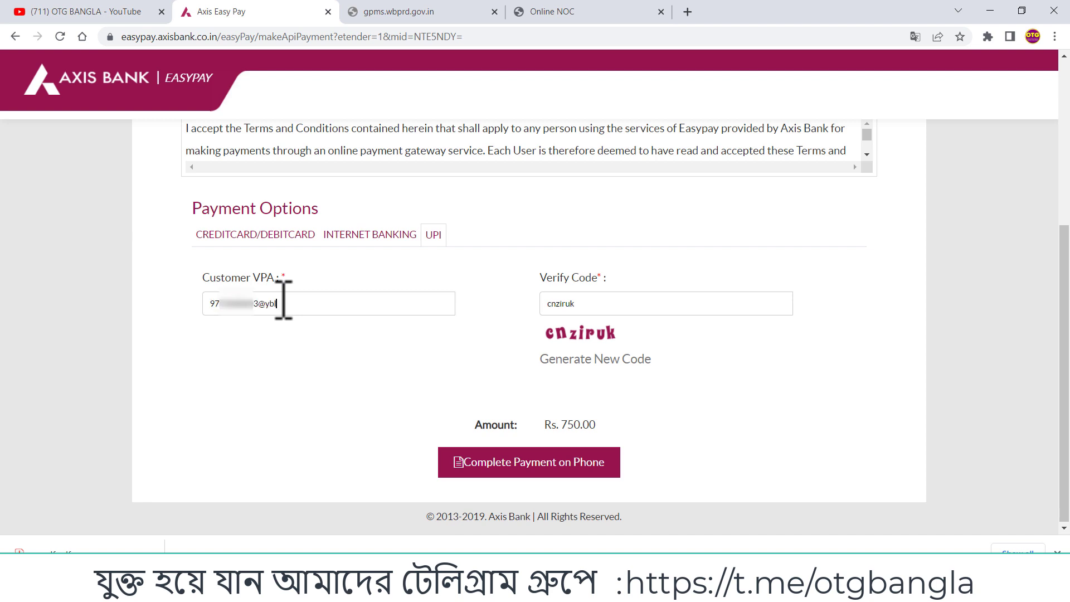
click(524, 466)
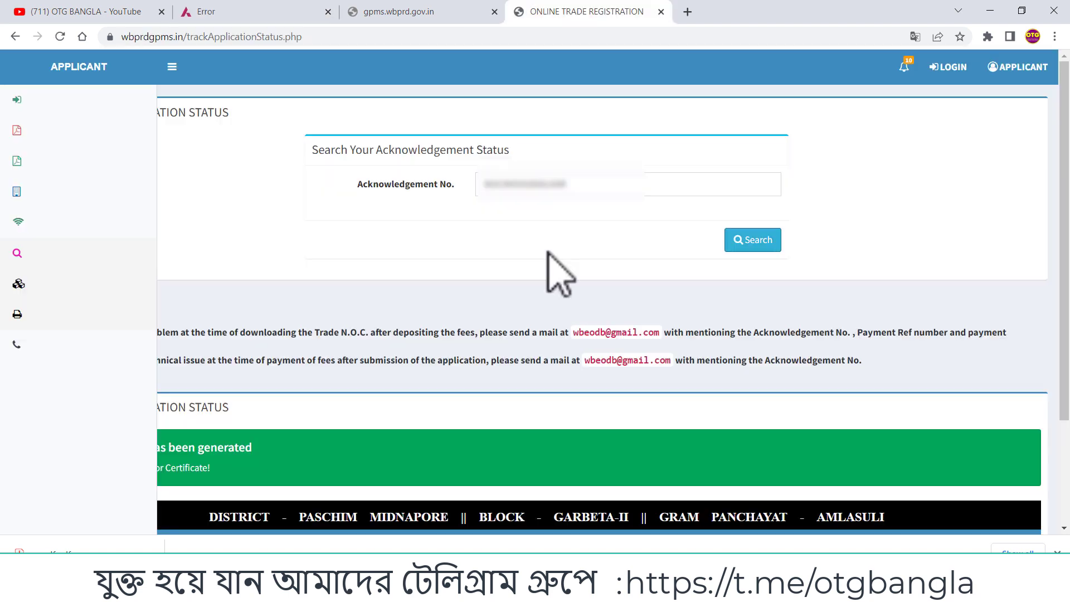
Open the printable certificate from the Trade NOC application status and look through the document.
mouse_move(11, 69)
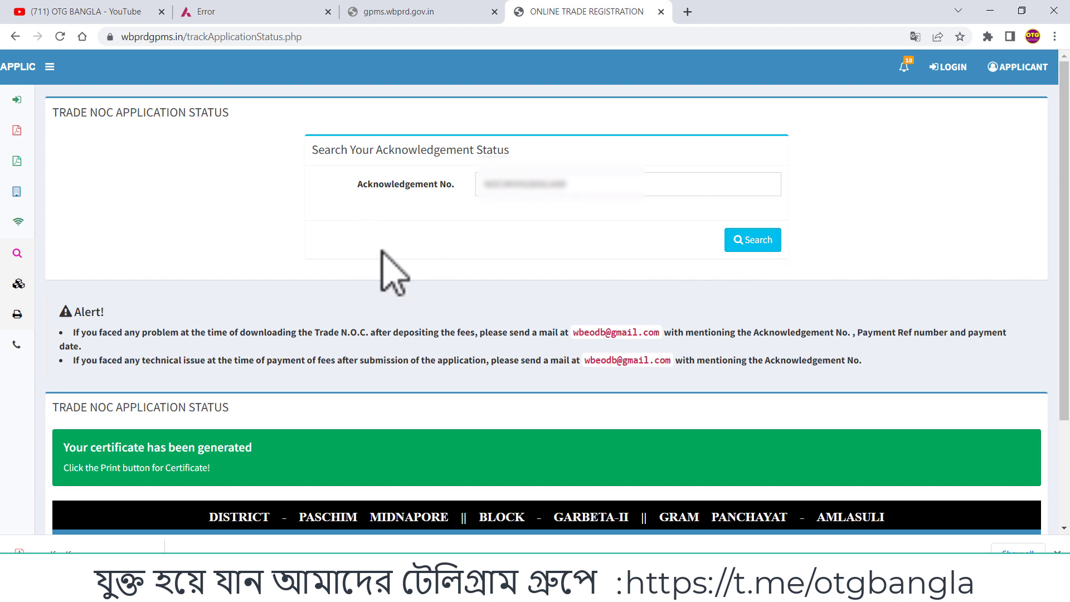
scroll(557, 301, down, 2)
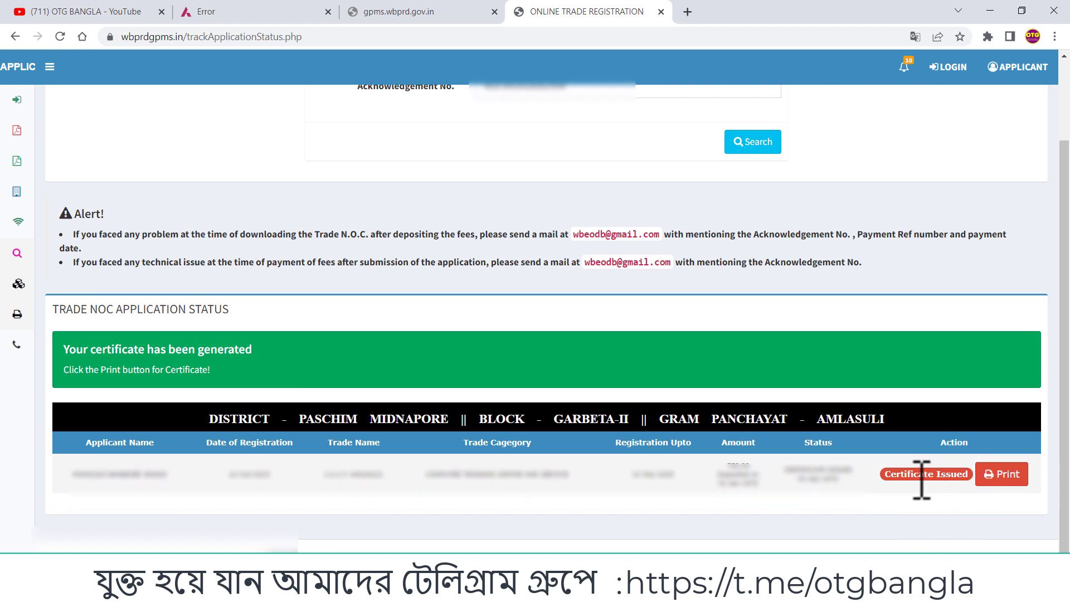
click(1001, 478)
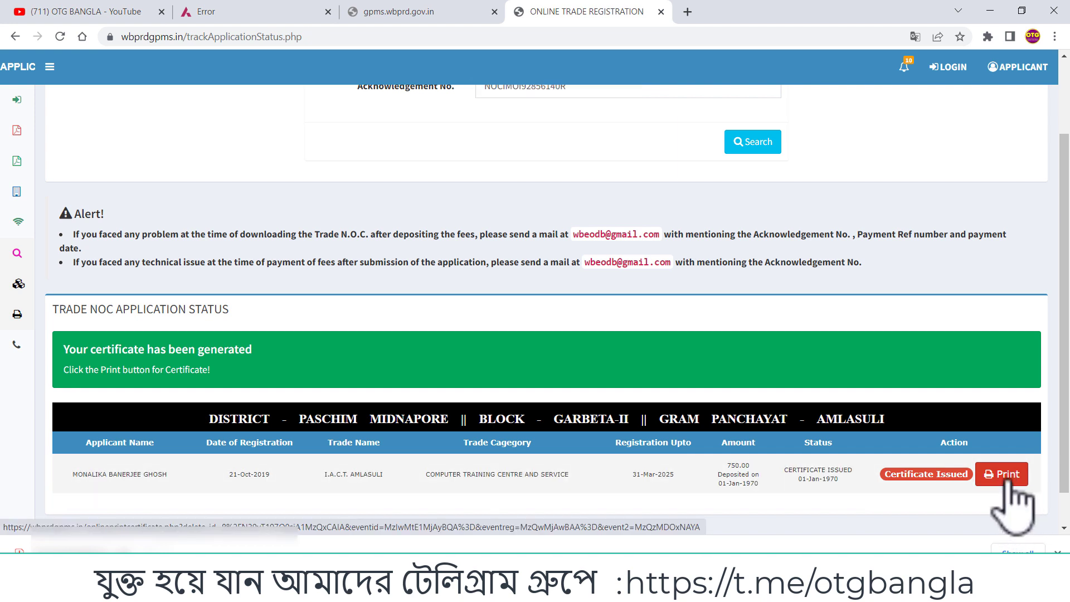
click(1003, 474)
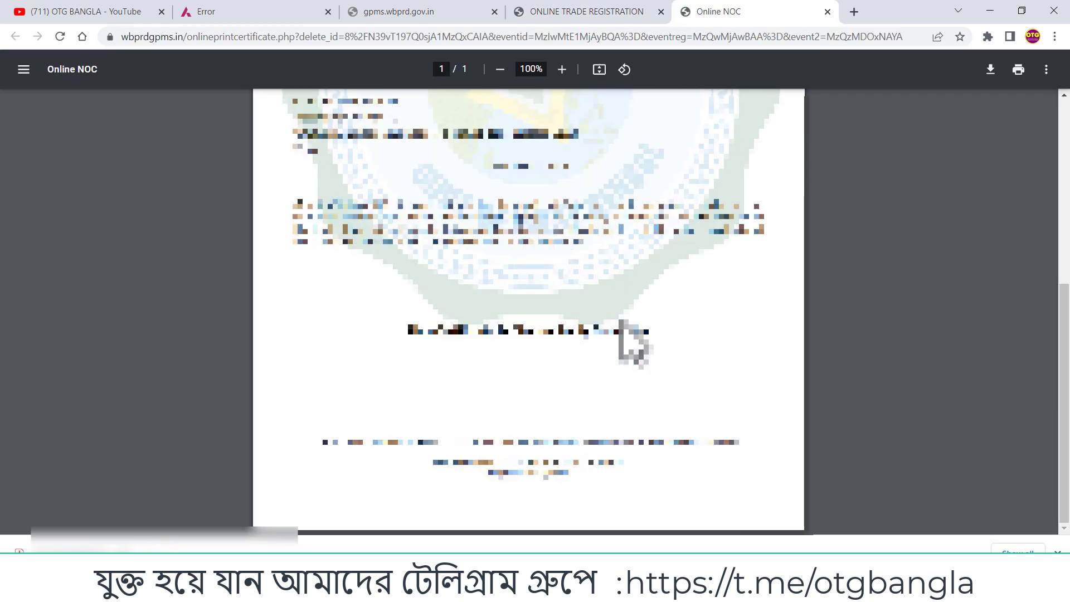
scroll(629, 339, down, 5)
scroll(650, 366, up, 5)
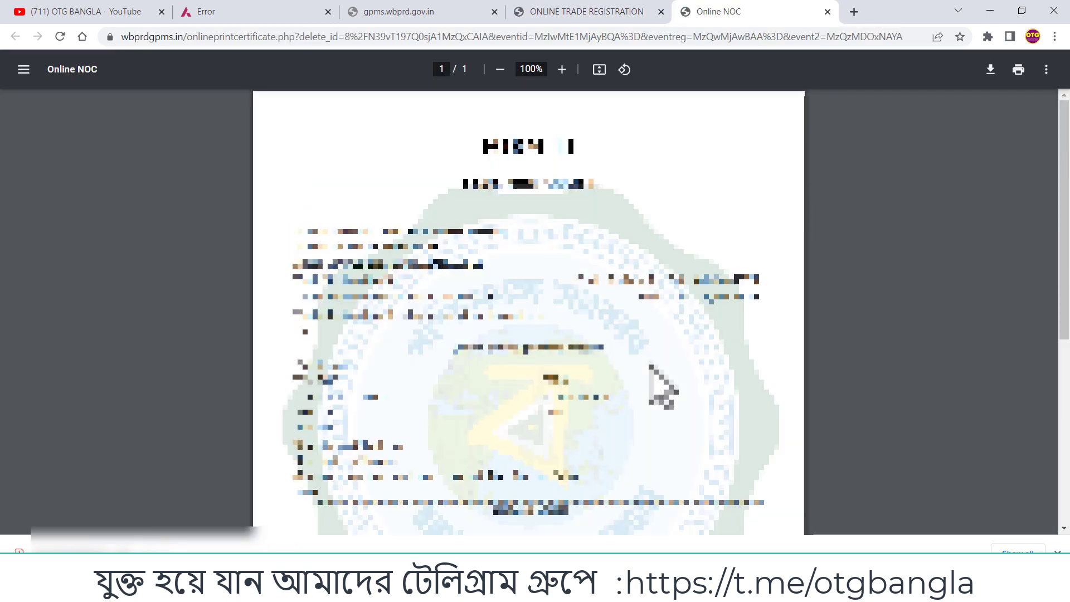